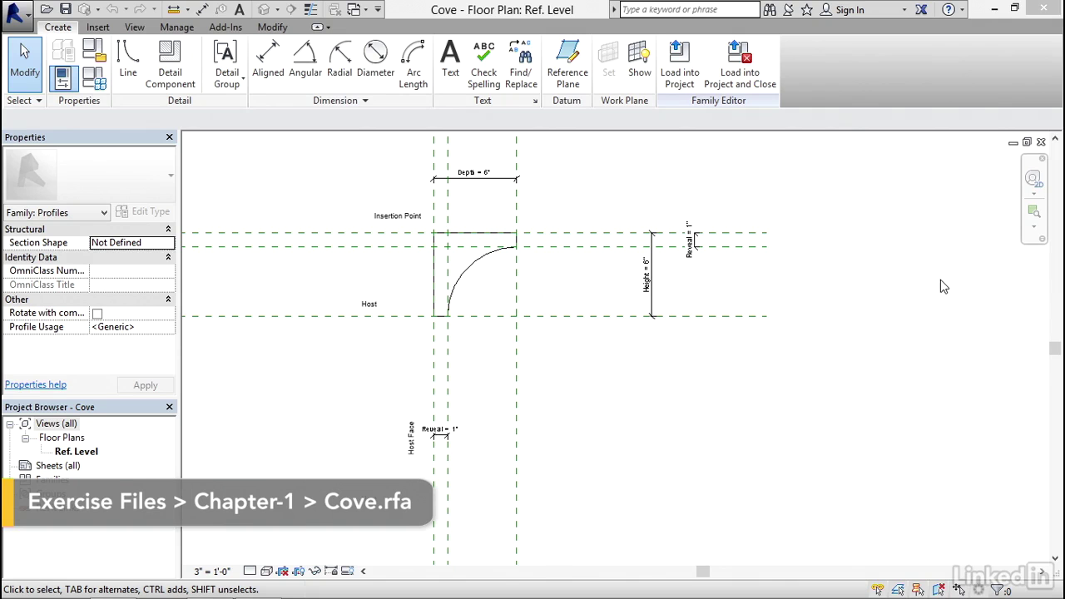
Review the Cove family's parameters in the Family Types dialog
scroll(481, 300, "up", 4)
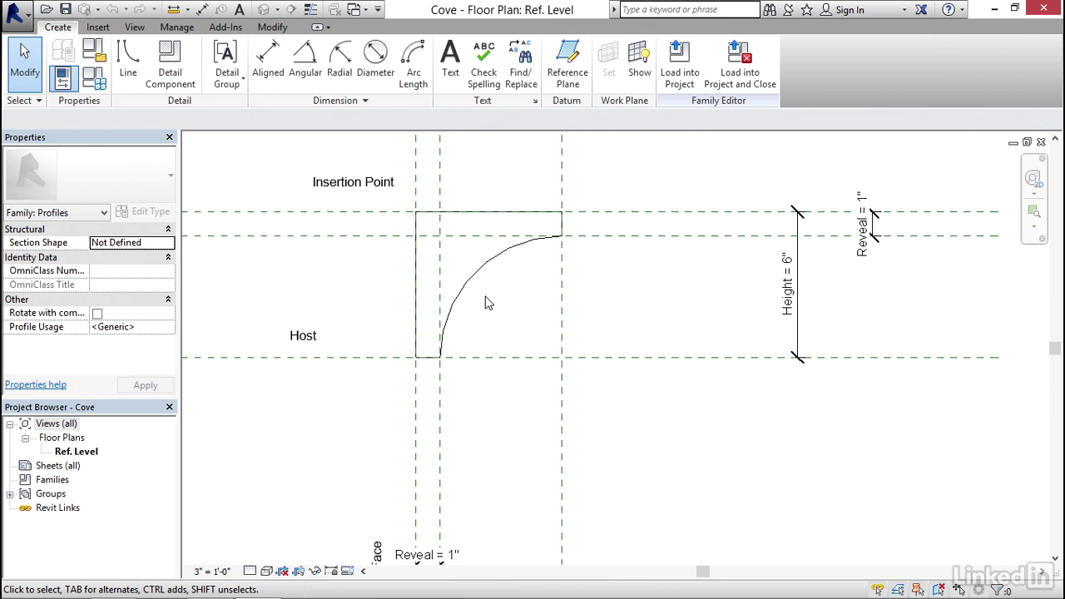
left_click(63, 77)
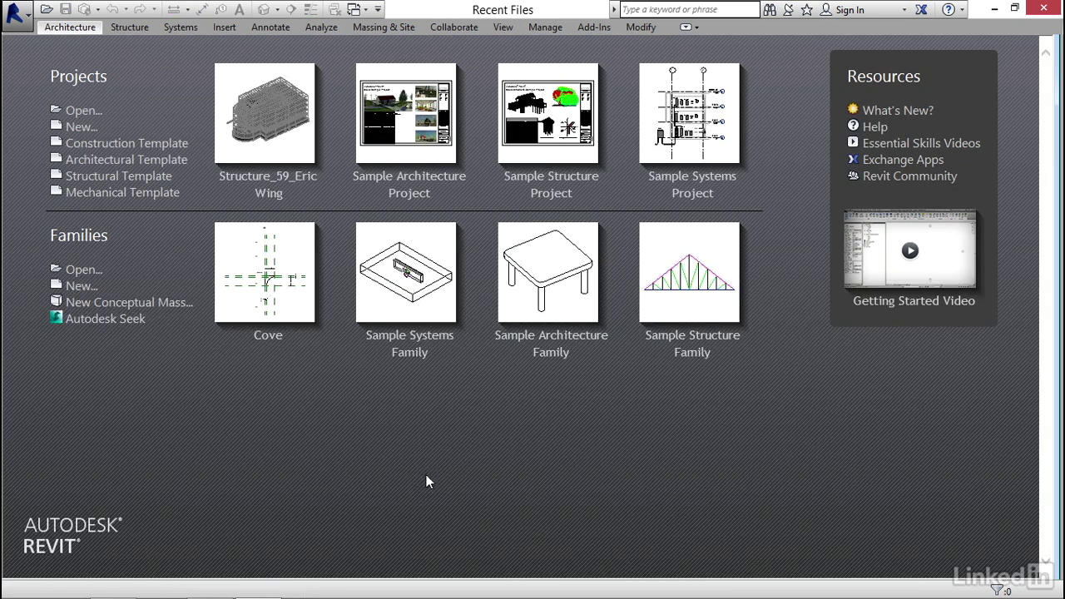
Create a new family from the Profile-Hosted.rft template
left_click(82, 285)
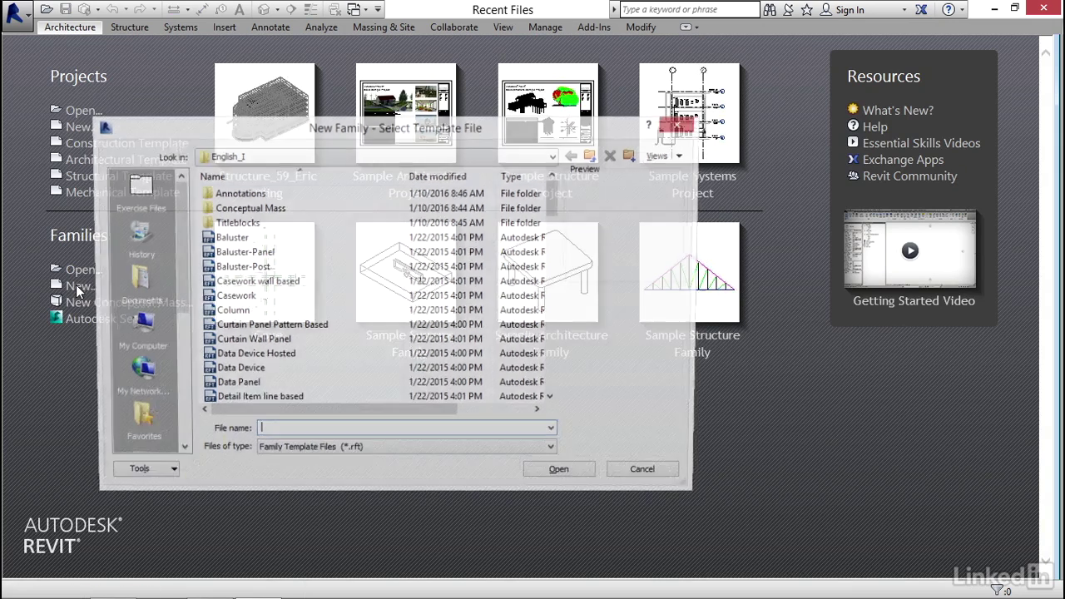
left_click_drag(557, 186, 553, 305)
left_click(241, 357)
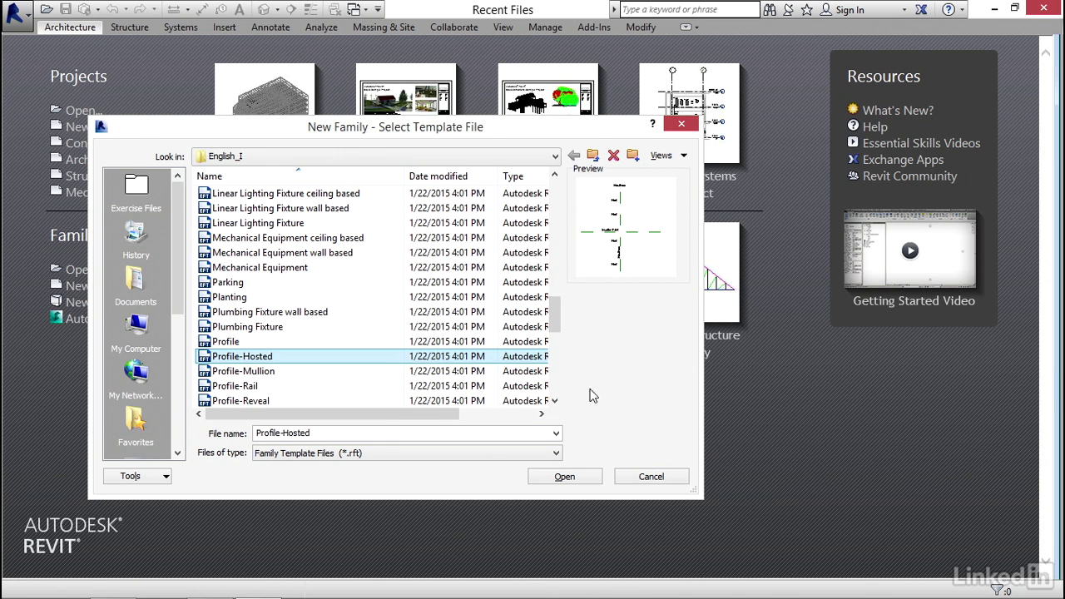
left_click(565, 476)
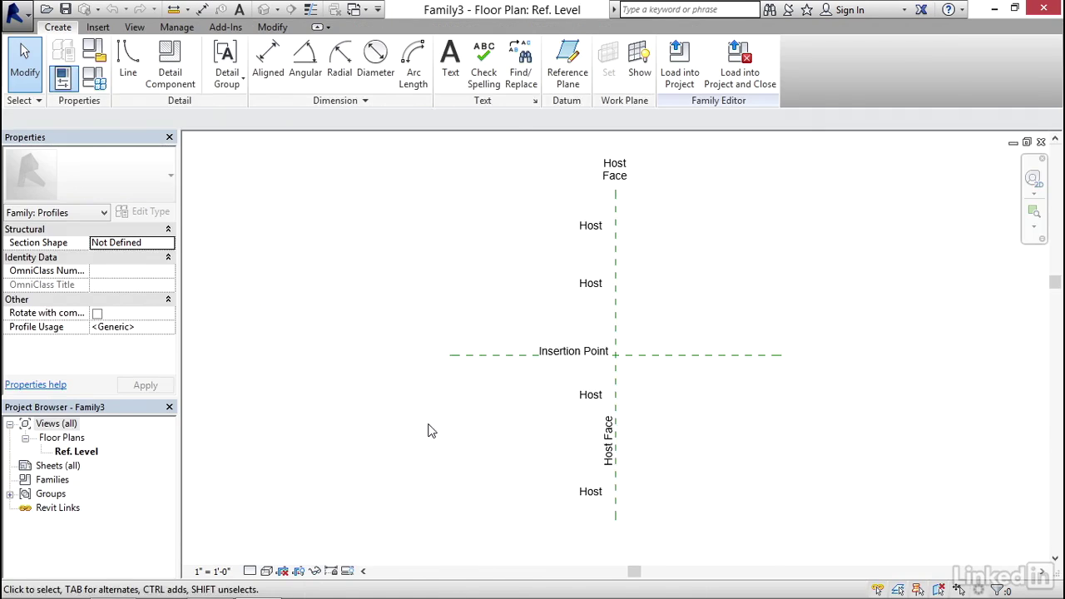
middle_click_drag(612, 426, 547, 381)
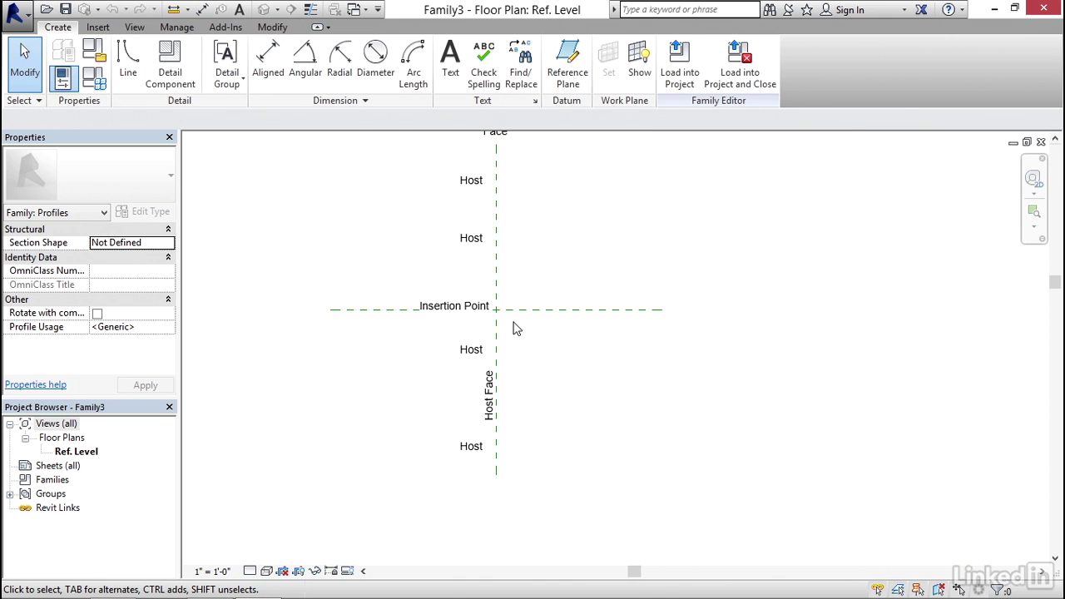
scroll(514, 328, "up", 3)
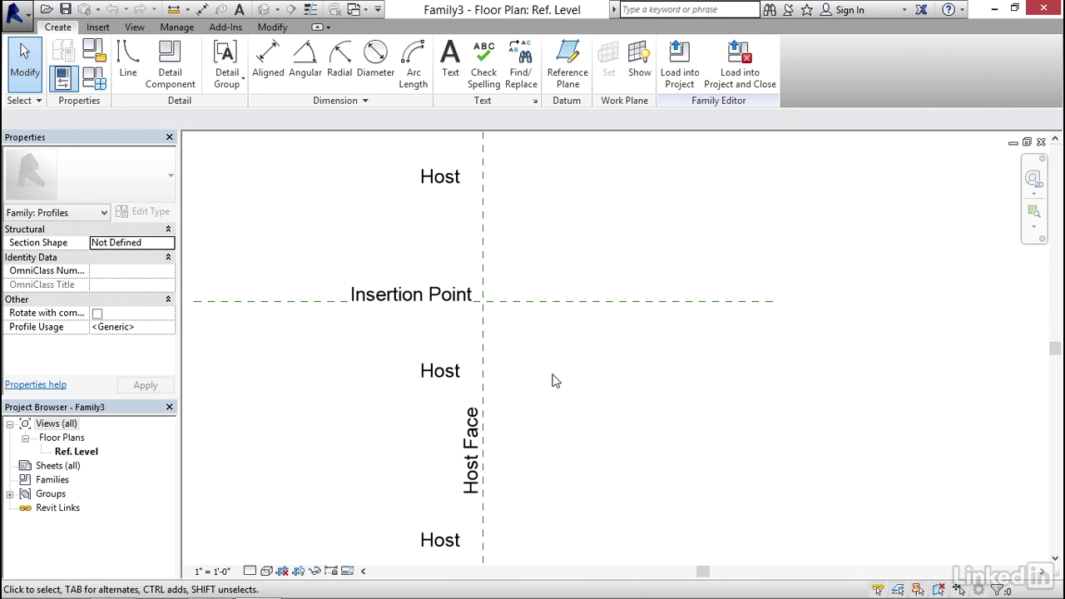
middle_click_drag(549, 375, 578, 378)
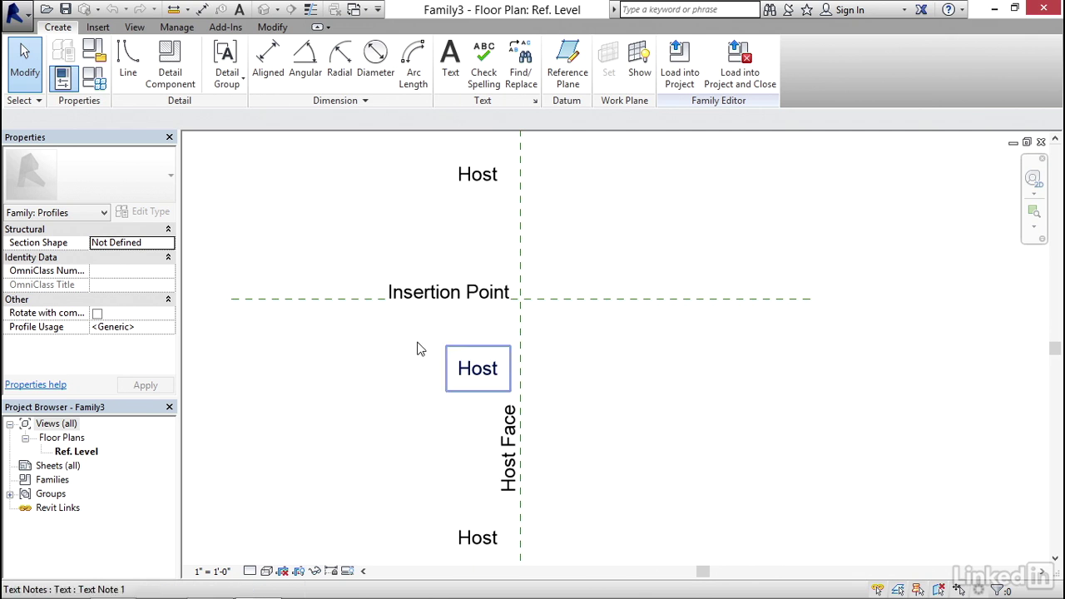
Set the view scale to 1 1/2" = 1'-0" and confirm the length format in Project Units
left_click(214, 573)
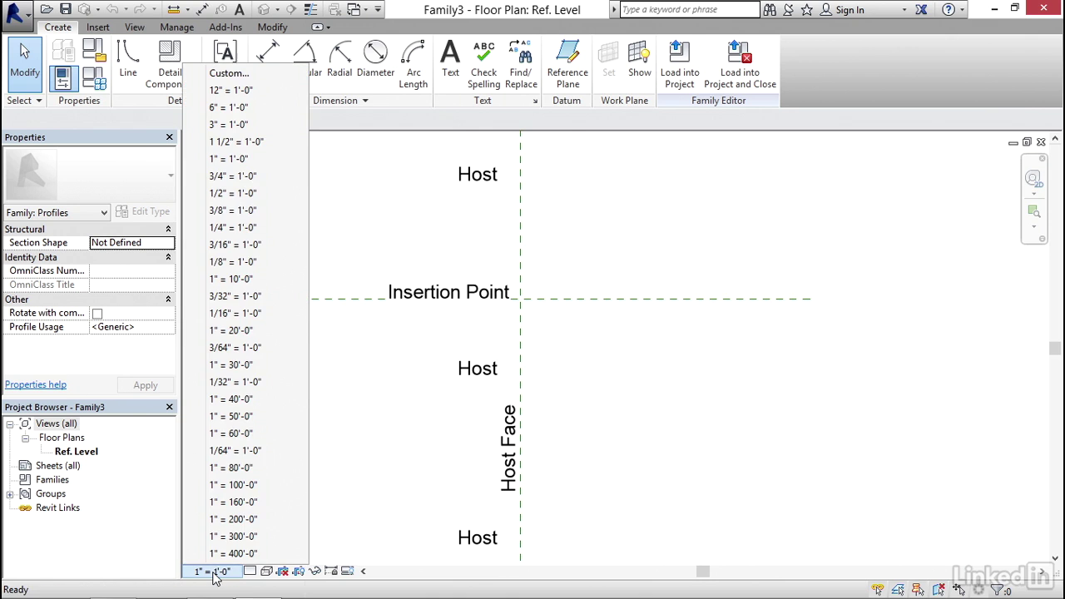
left_click(247, 143)
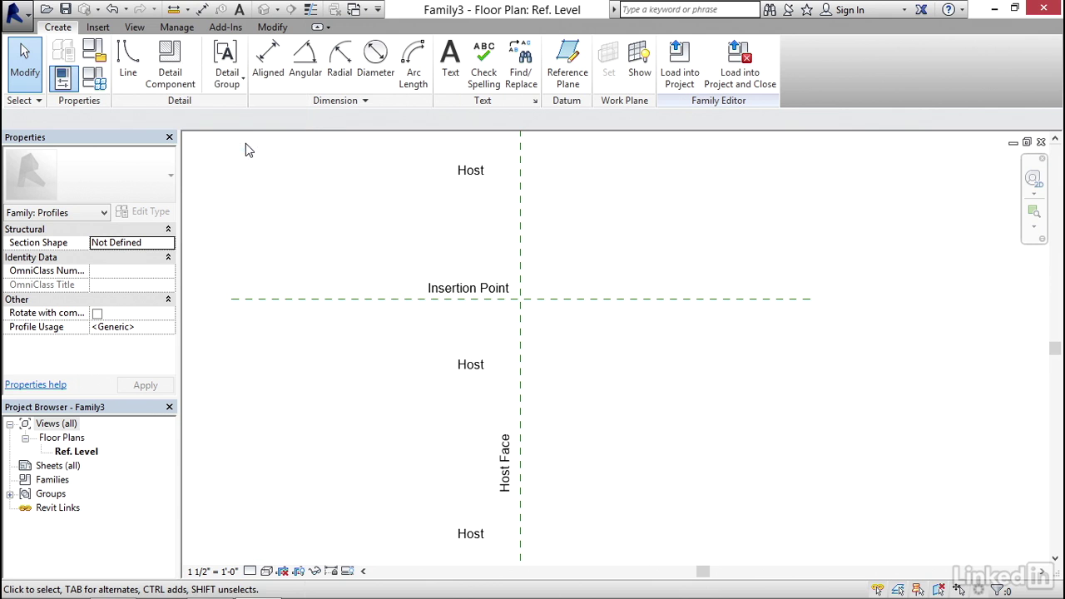
left_click(178, 27)
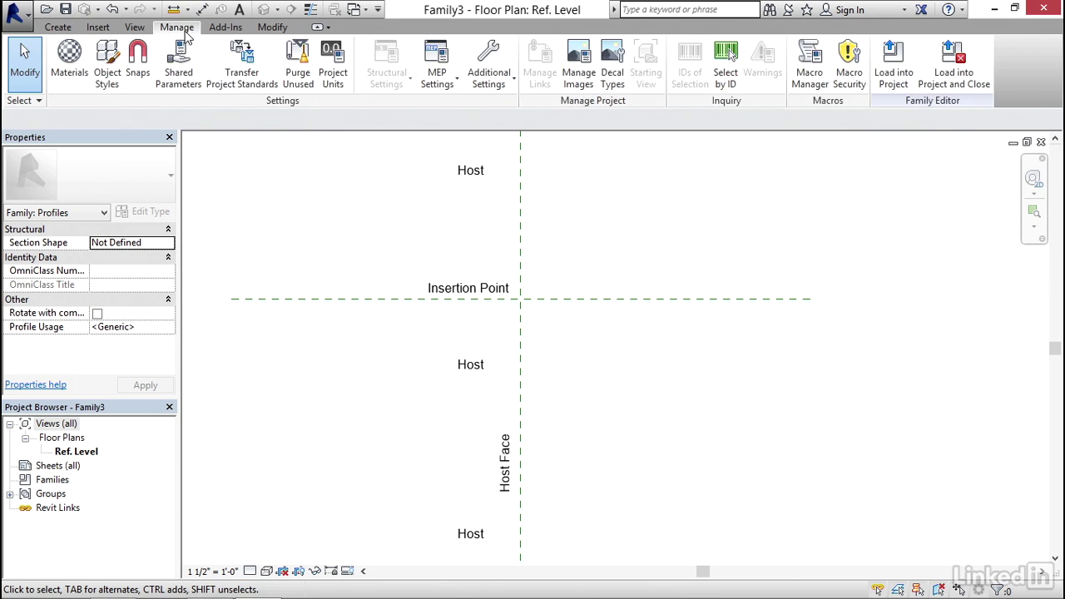
left_click(334, 66)
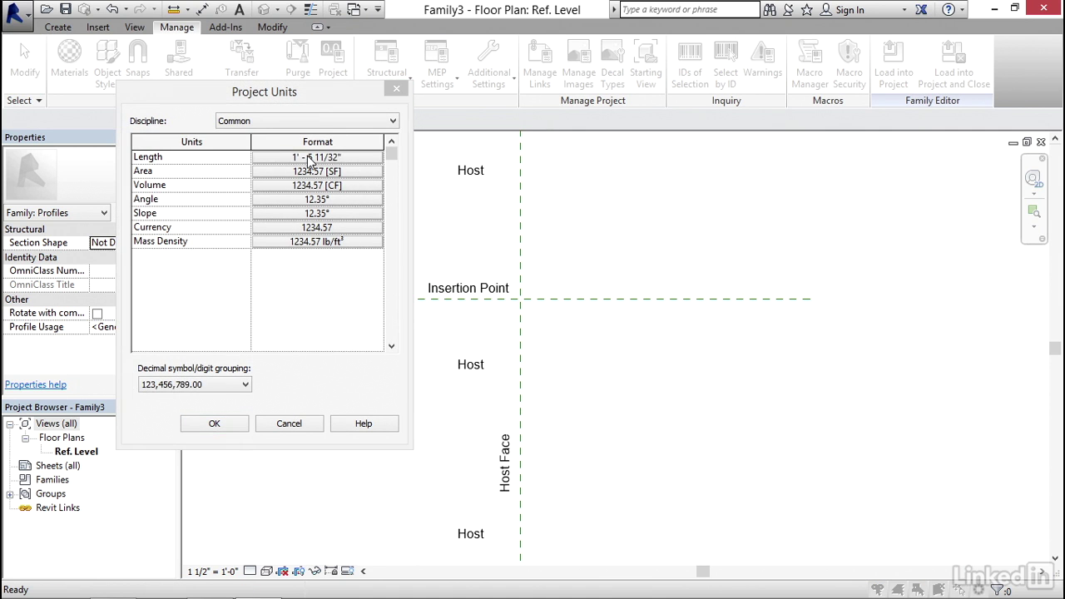
left_click(310, 158)
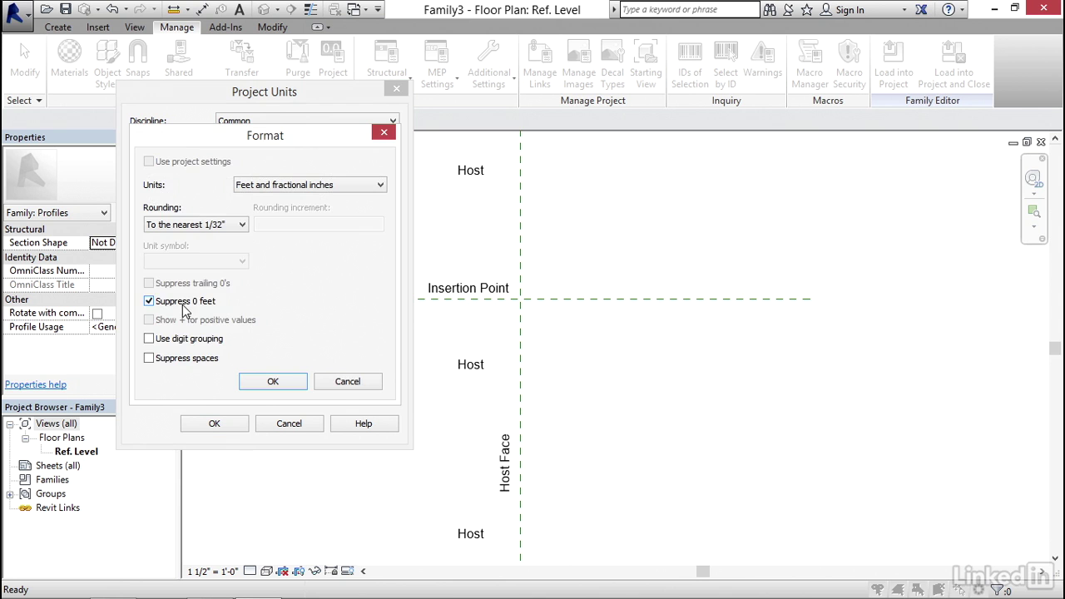
left_click(273, 382)
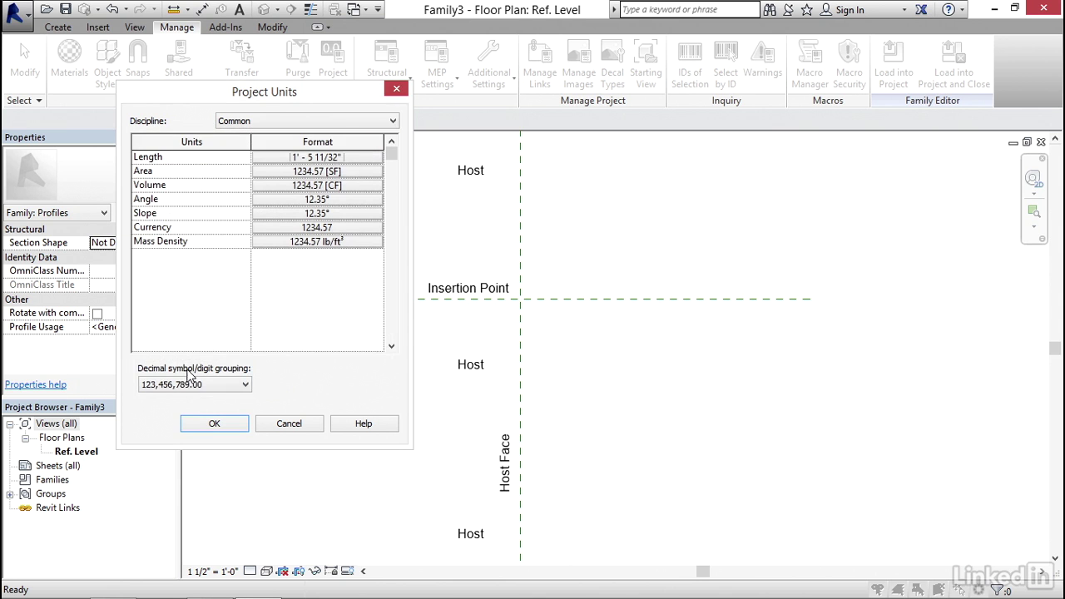
left_click(210, 424)
middle_click_drag(629, 354, 568, 320)
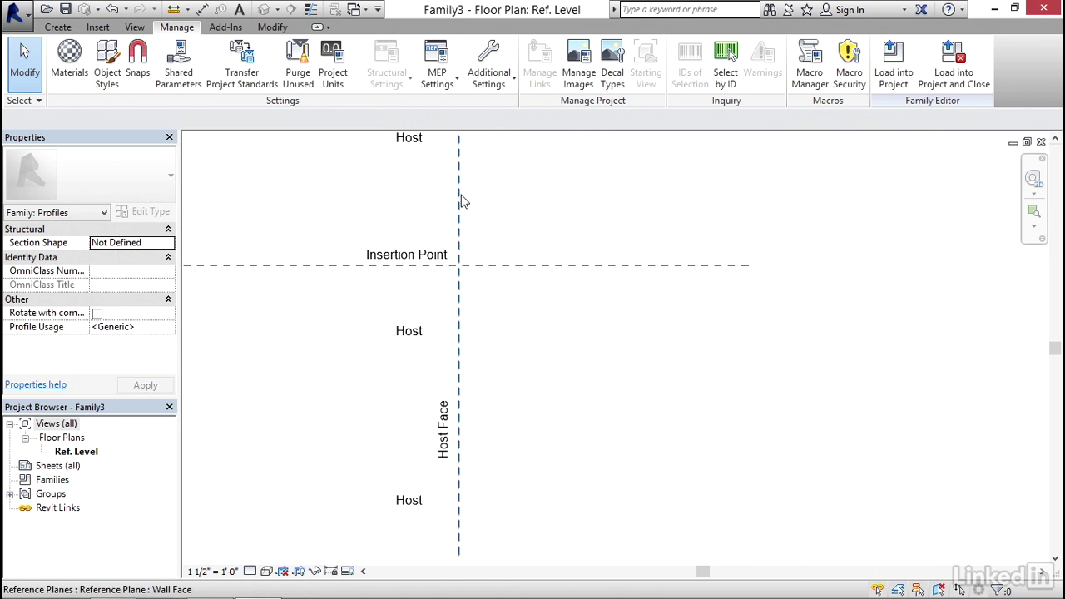
Add a reference plane 1'-0" right of the wall face plane via Create Similar with Pick Lines
middle_click_drag(490, 195, 475, 281)
scroll(495, 274, "down", 1)
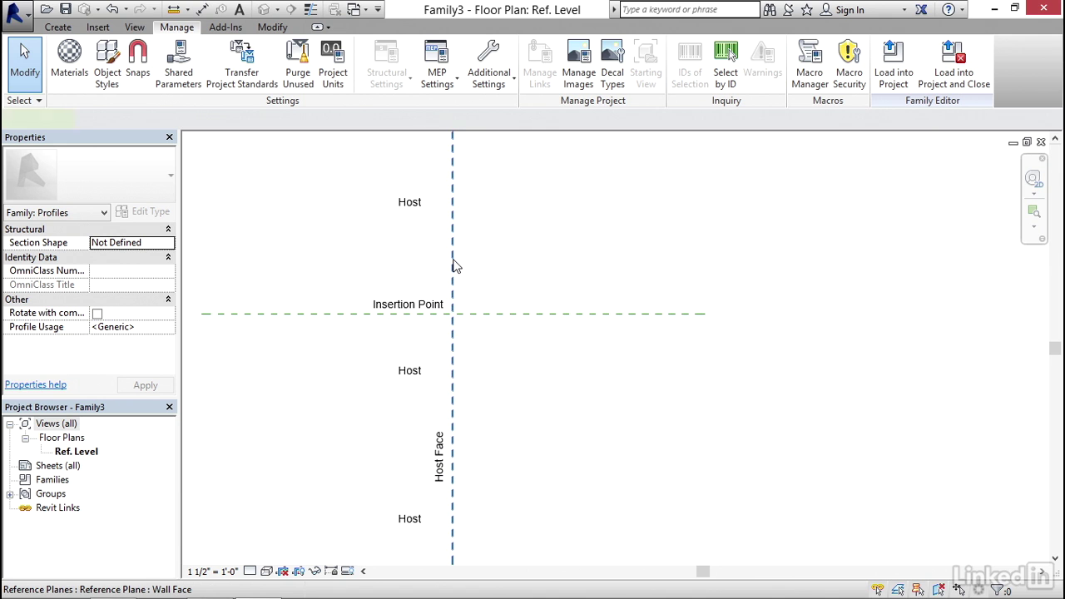
left_click(453, 265)
right_click(455, 265)
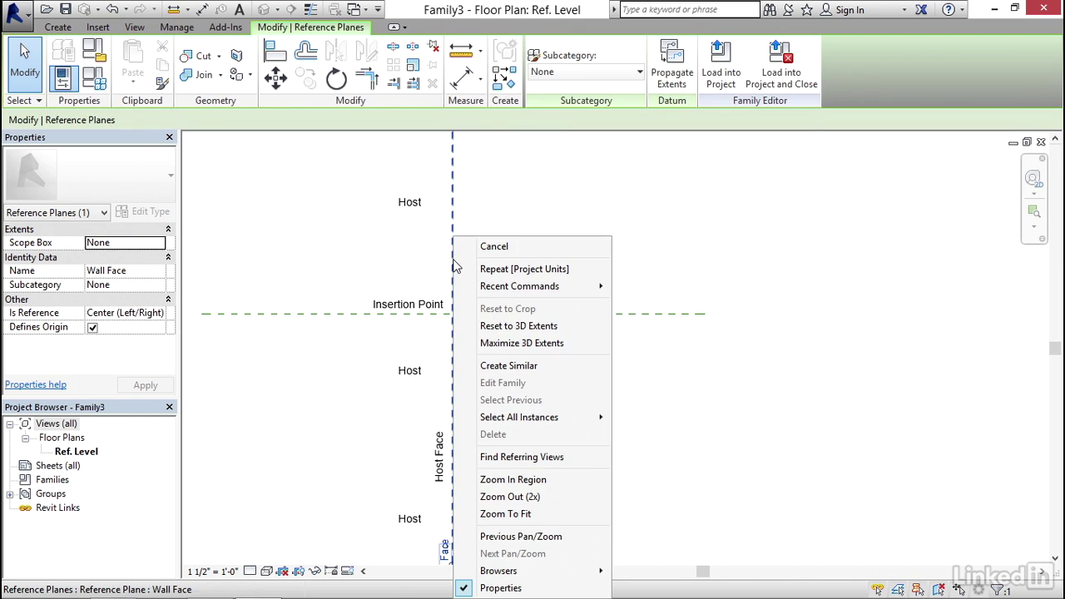
left_click(509, 365)
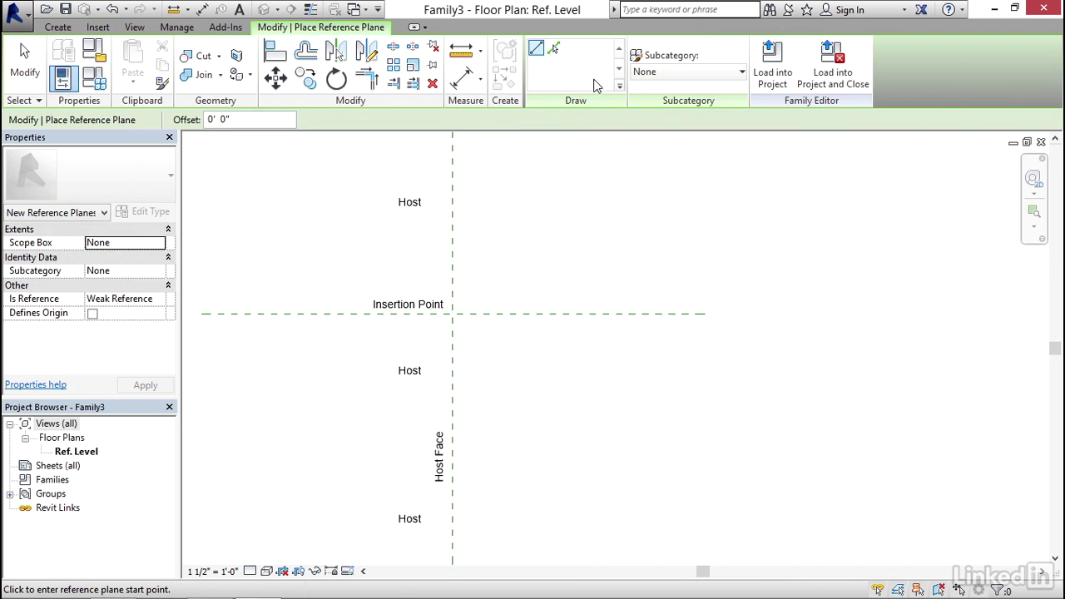
left_click(556, 51)
left_click(235, 121)
type("1")
key("Return")
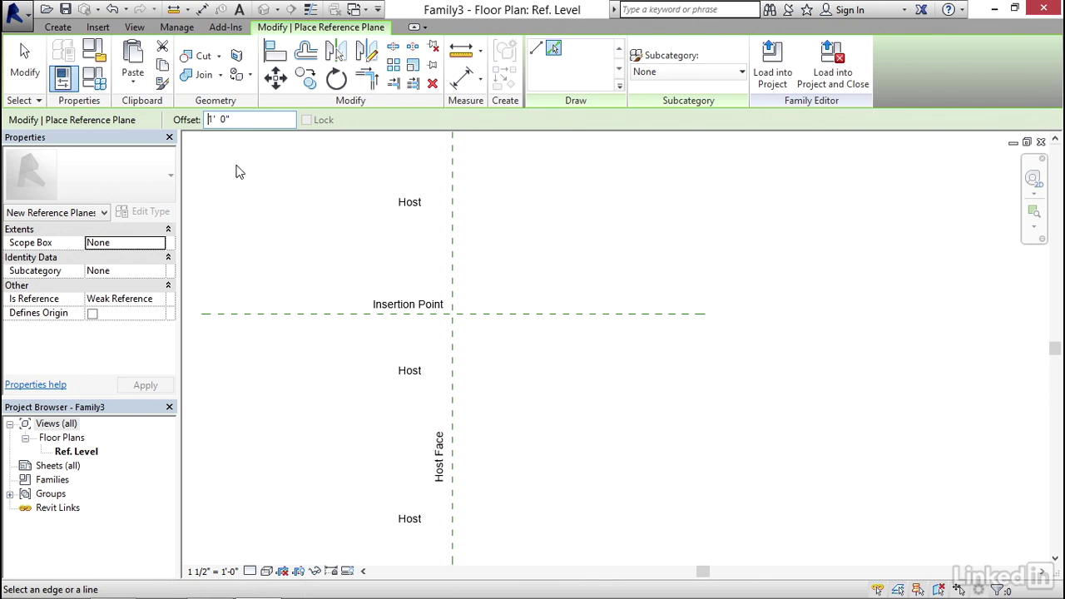
left_click(455, 244)
Add a second reference plane 1'-0" below the Insertion Point plane
middle_click_drag(519, 366, 521, 298)
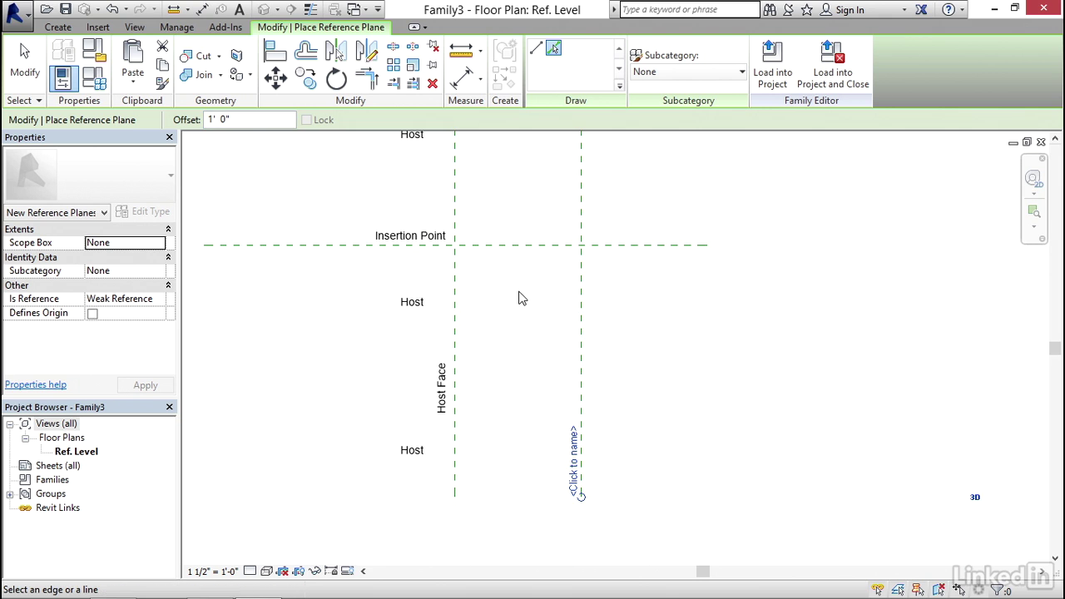
left_click(520, 250)
middle_click_drag(520, 250, 496, 325)
key("Escape")
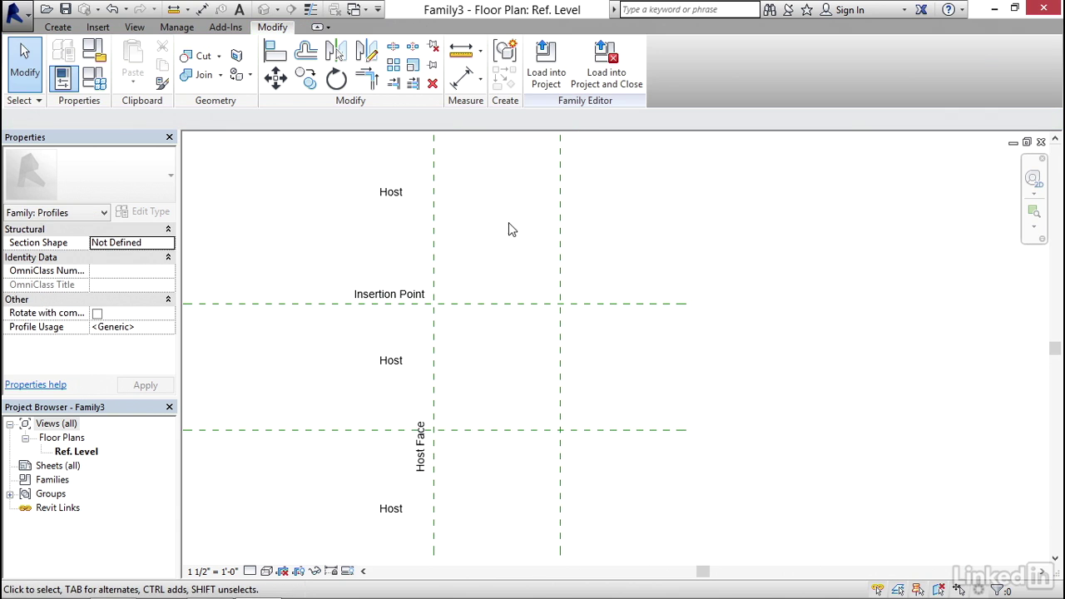
Add 1'-0" aligned dimensions between the vertical planes and between the horizontal planes
left_click(465, 82)
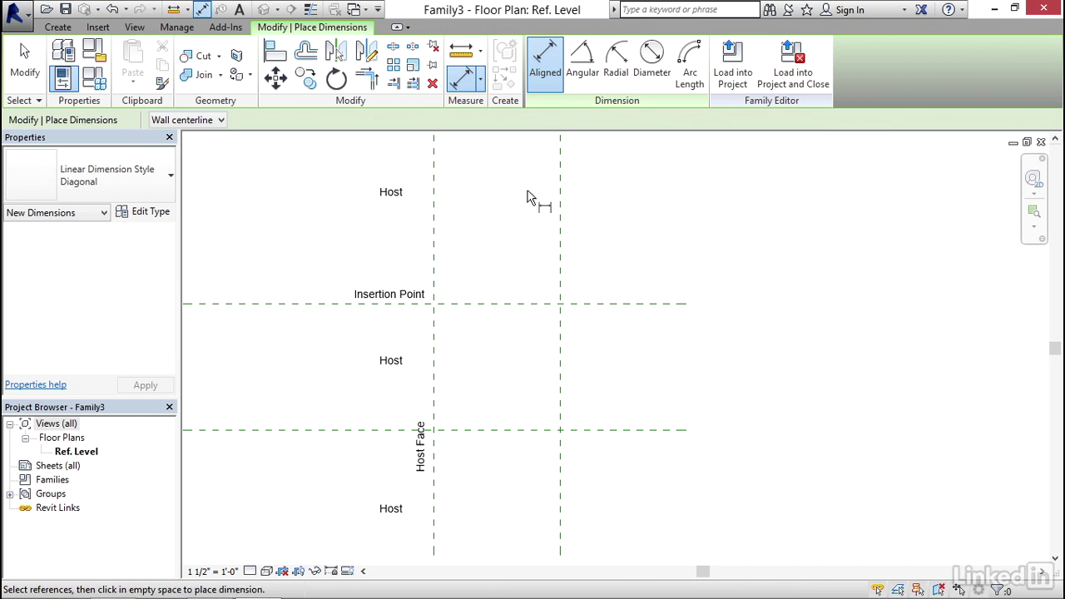
left_click(434, 222)
left_click(560, 233)
left_click(595, 223)
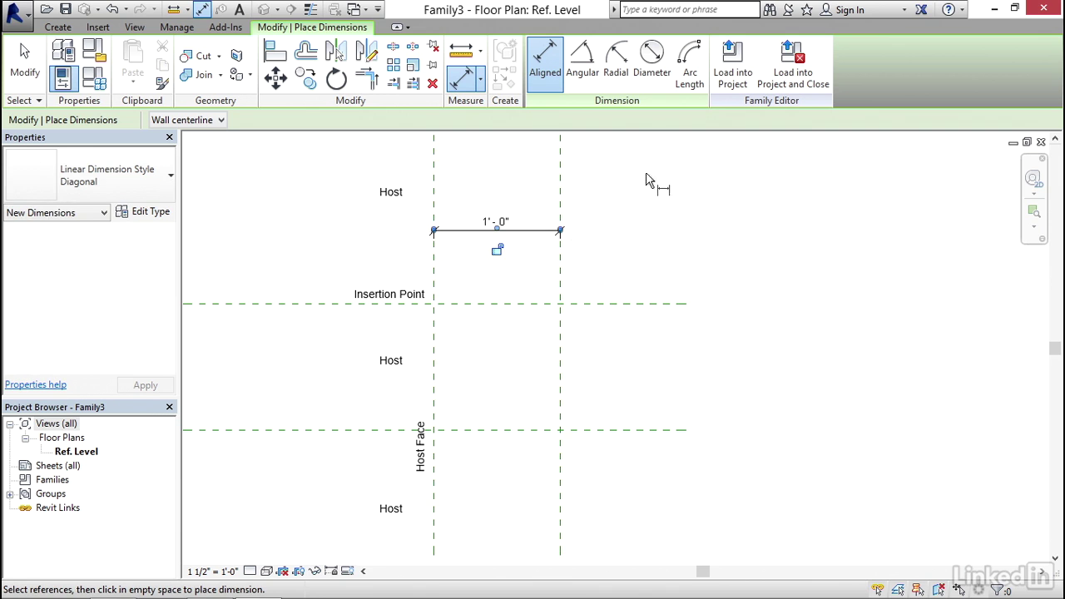
middle_click_drag(612, 258, 595, 223)
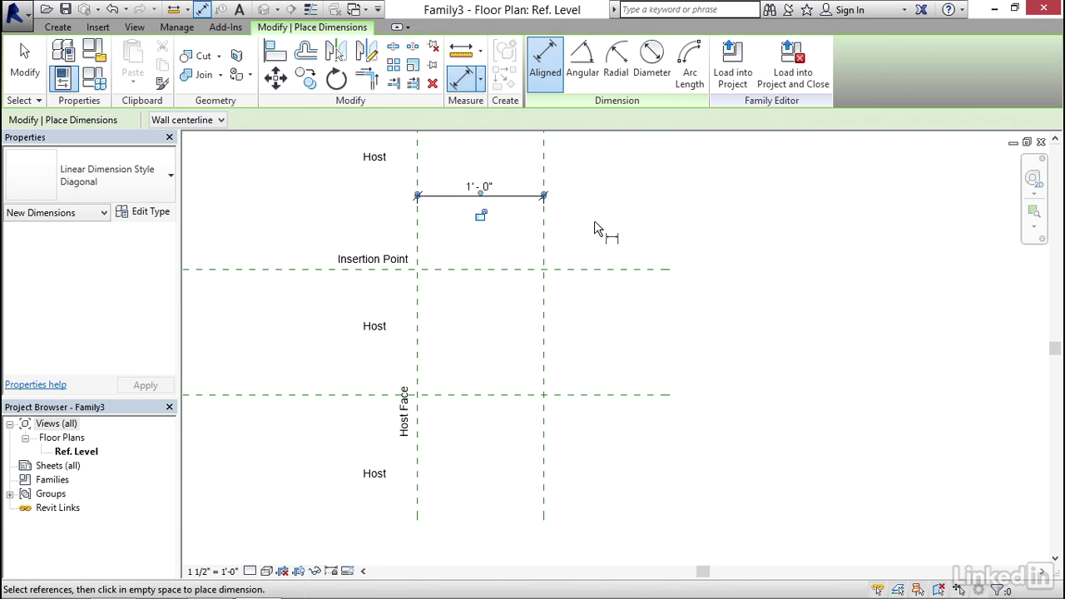
left_click(581, 273)
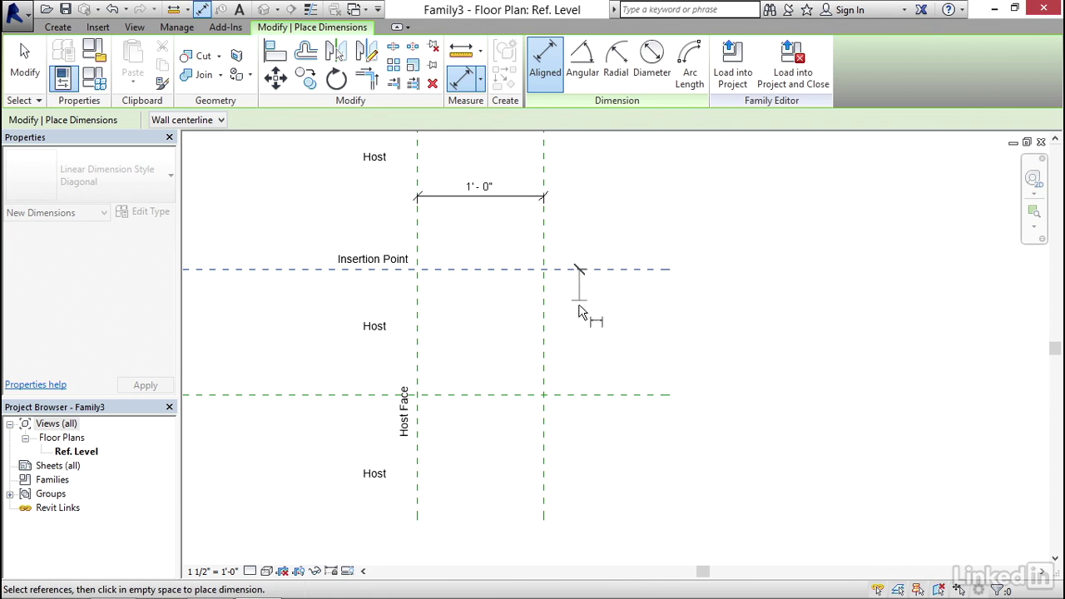
left_click(584, 396)
left_click(612, 443)
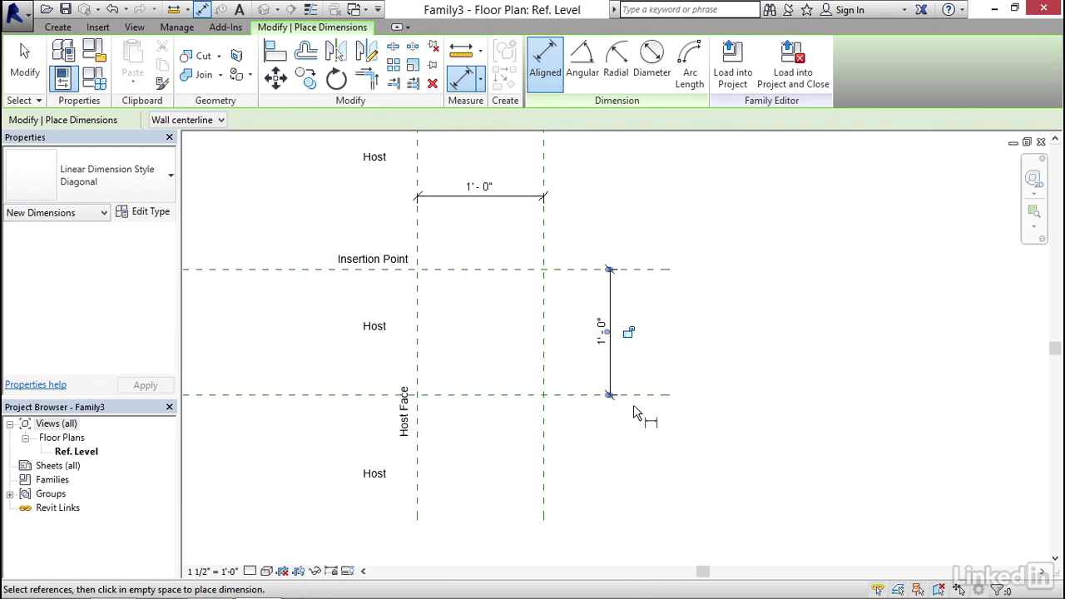
middle_click_drag(589, 197, 585, 214)
key("Escape")
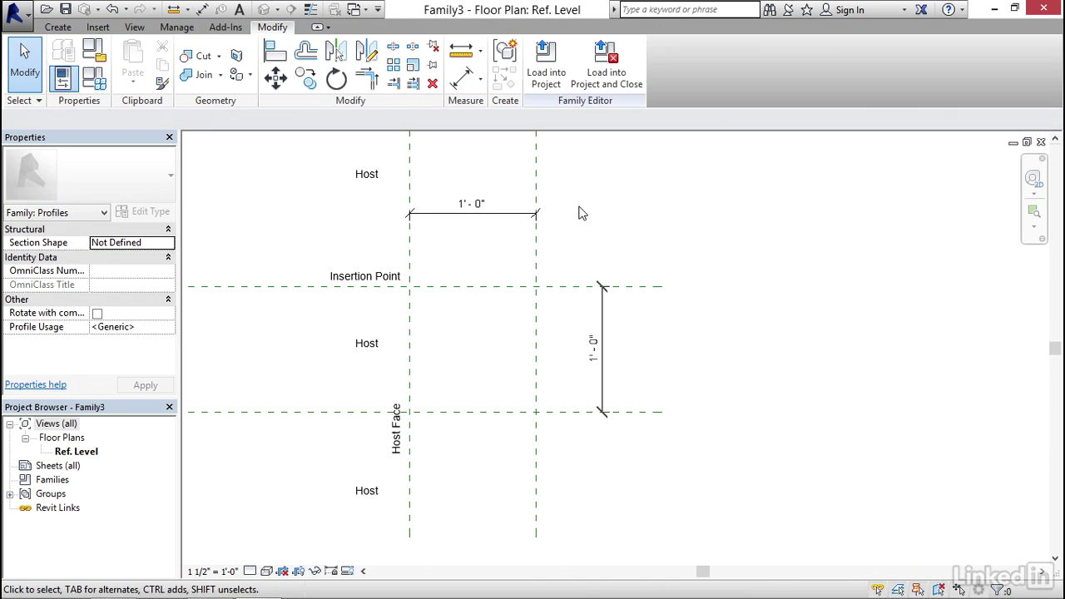
Label the horizontal 1'-0" dimension with a new Depth parameter
left_click(495, 211)
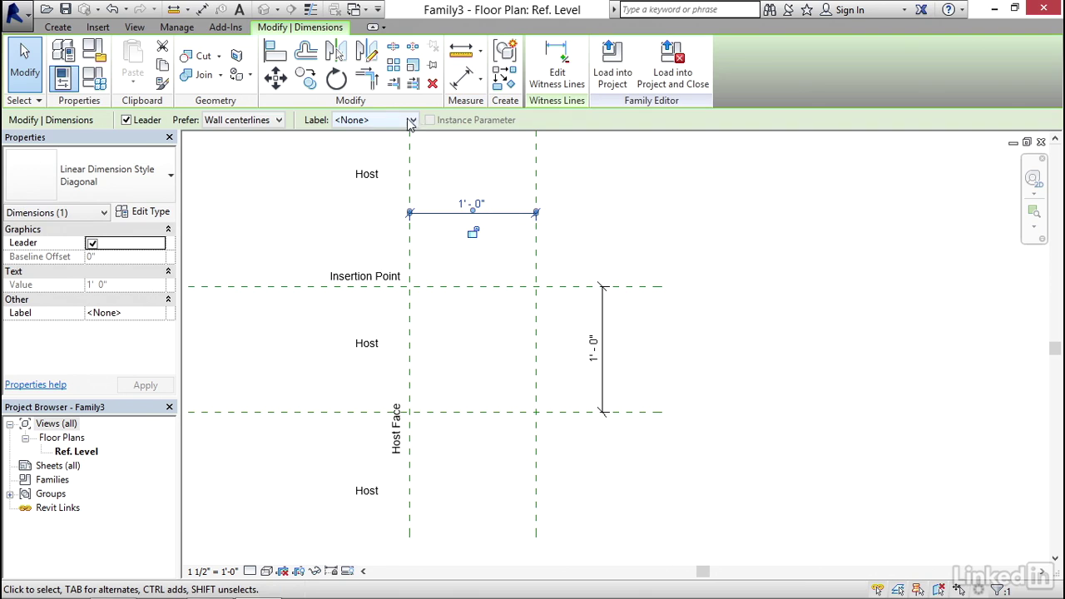
left_click(369, 121)
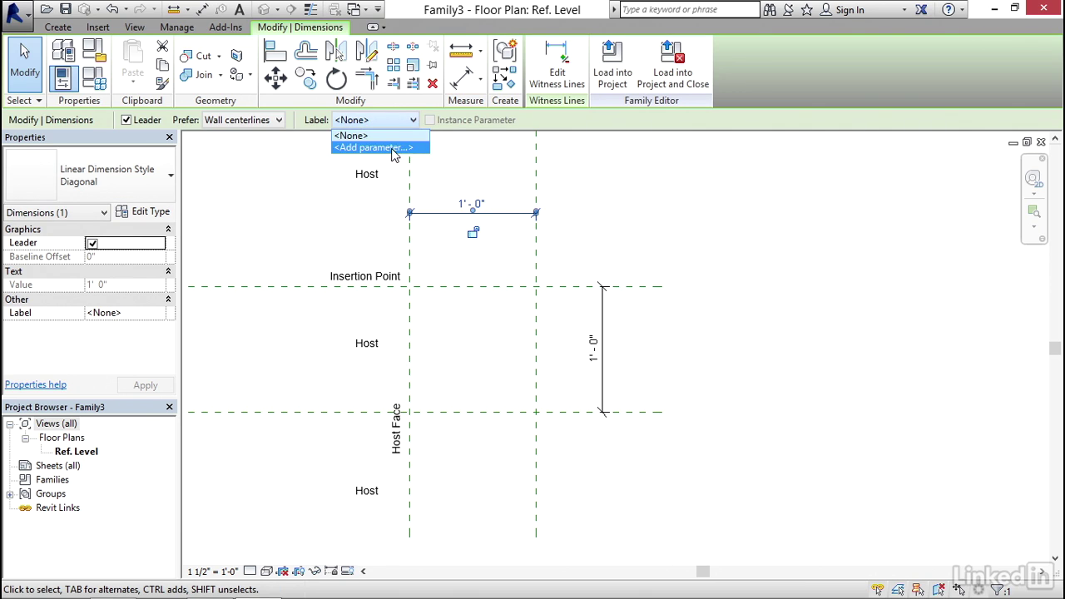
left_click(394, 148)
type("Depth")
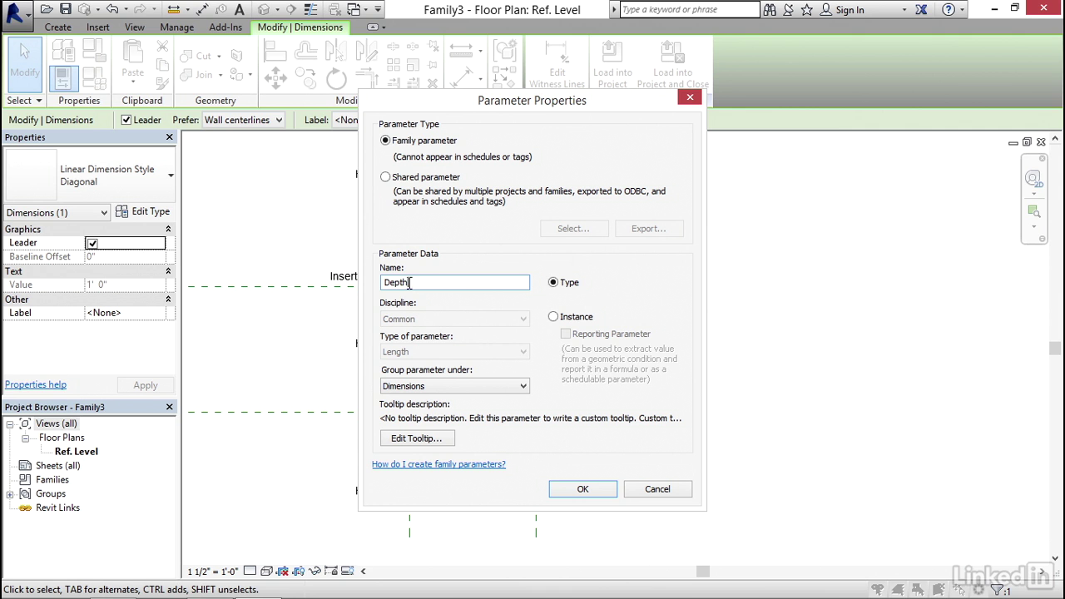
left_click(586, 488)
Label the vertical 1'-0" dimension with a new Height parameter
left_click(602, 317)
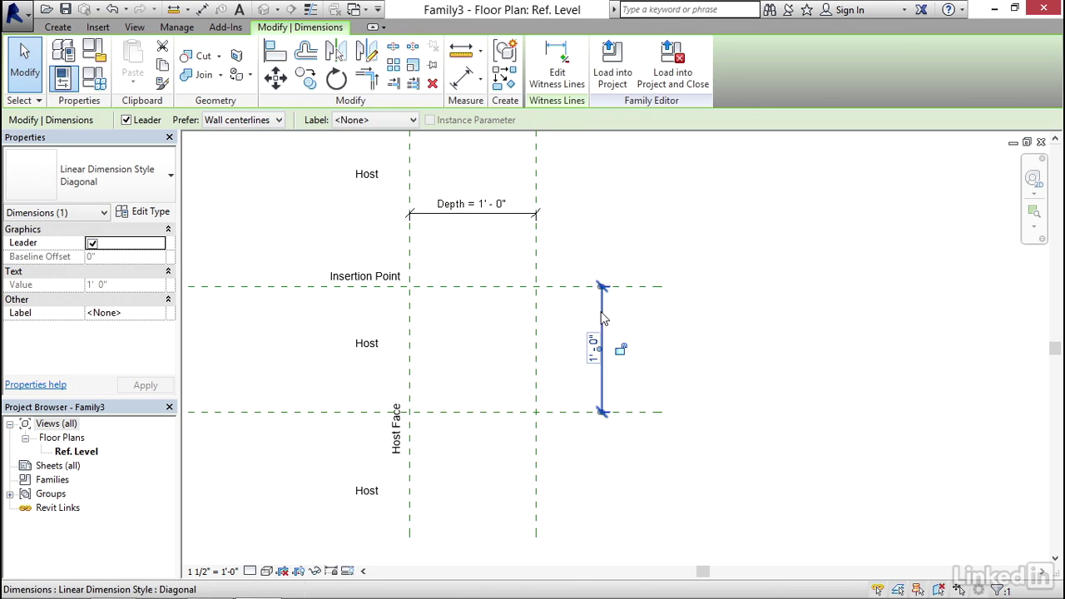
left_click(376, 122)
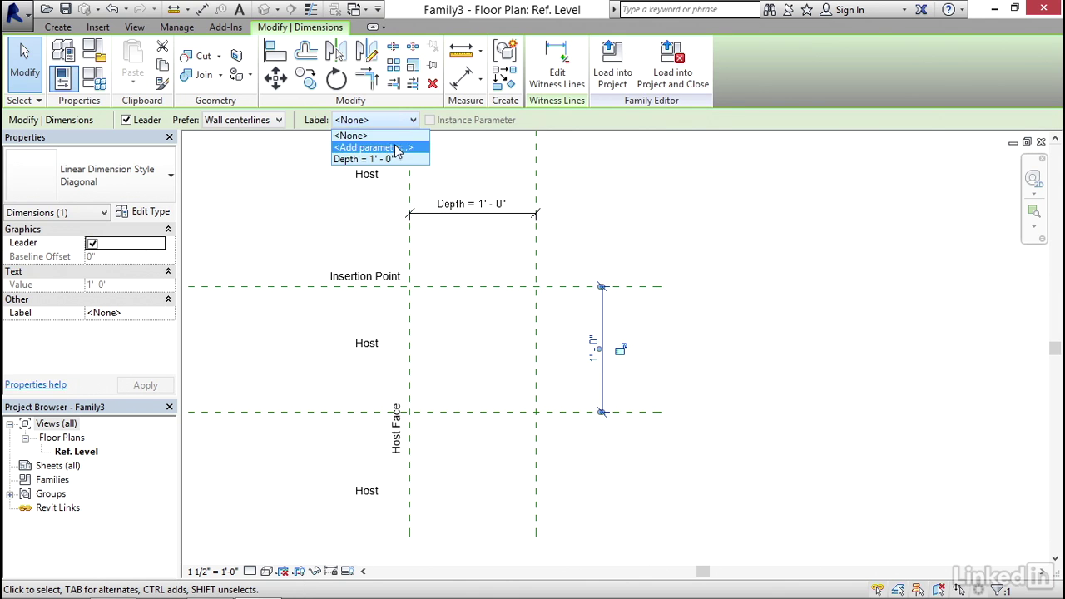
left_click(396, 149)
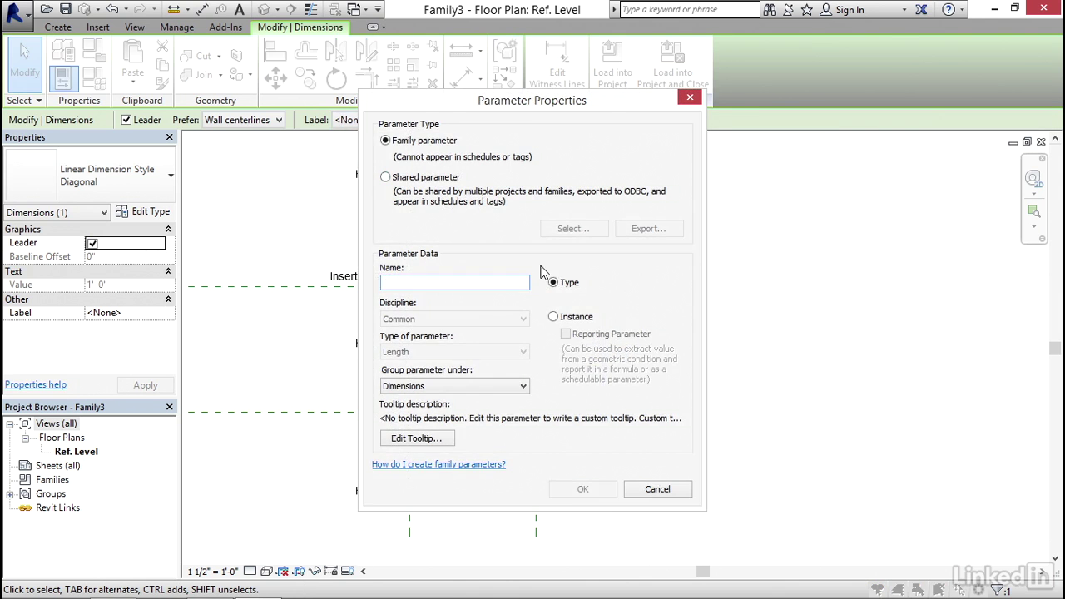
type("Height")
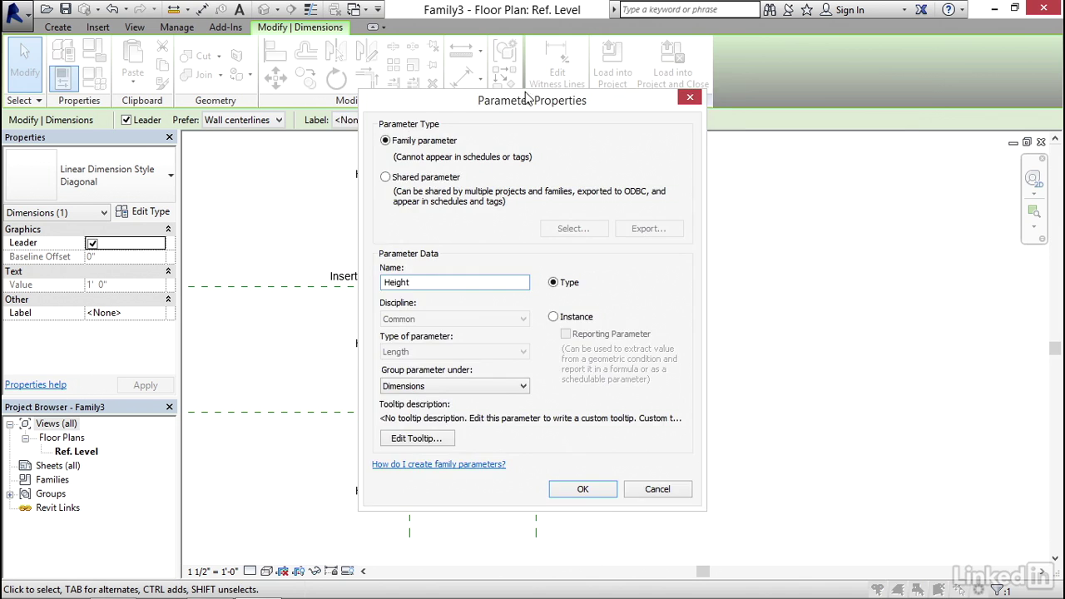
left_click_drag(526, 98, 750, 84)
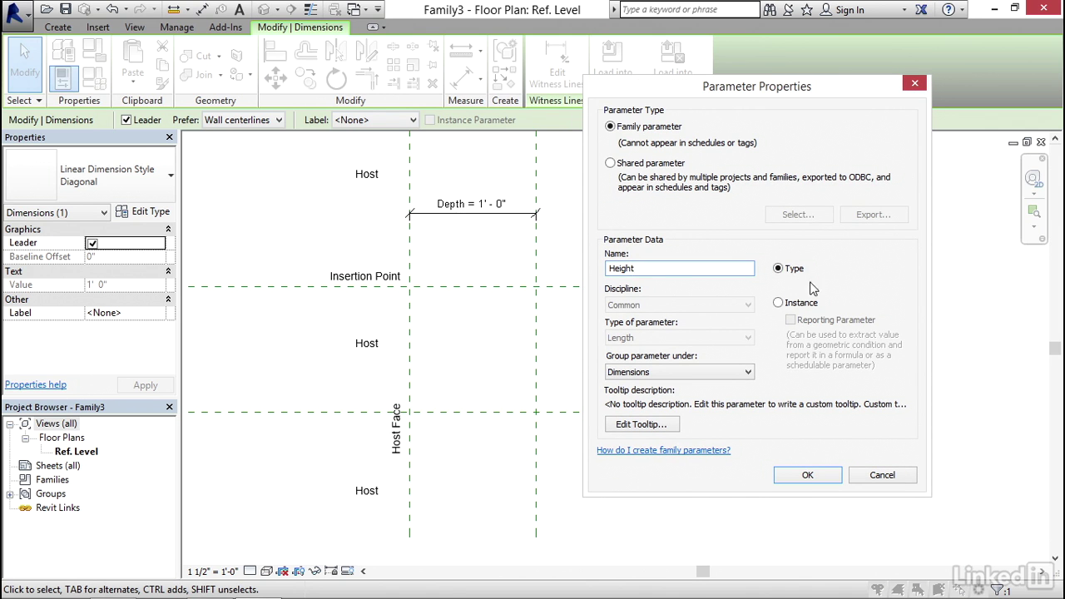
left_click(806, 474)
key("Escape")
Start a new reference plane similar to the Center (Front/Back) plane
middle_click_drag(539, 311, 606, 281)
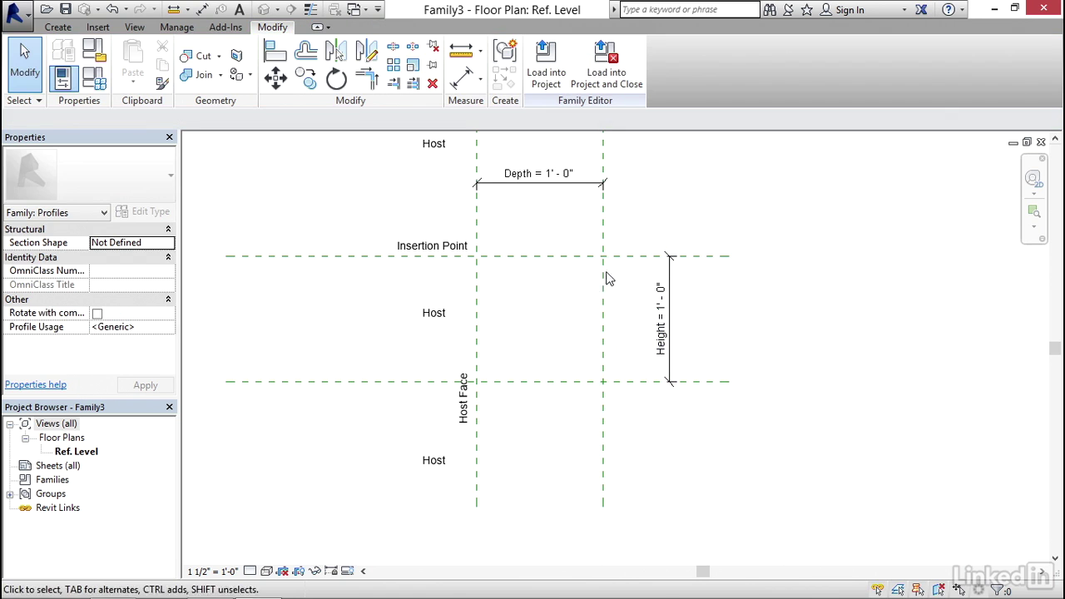
middle_click_drag(558, 289, 560, 297)
right_click(562, 266)
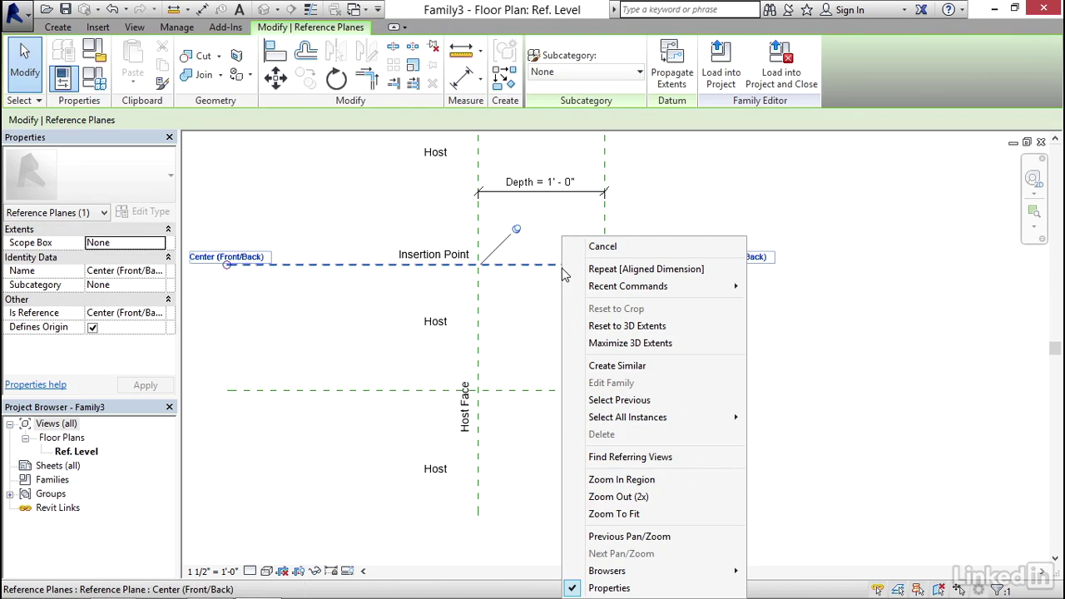
left_click(636, 366)
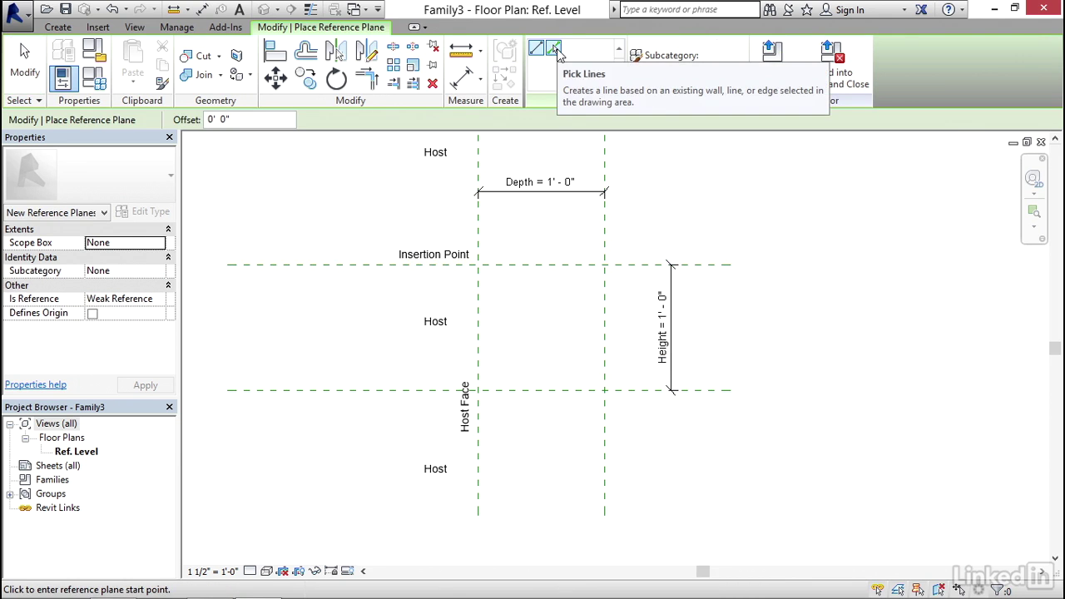
Pick the Insertion Point and Host Face planes to create planes offset 2"
left_click(554, 49)
triple_click(249, 119)
type("2\"")
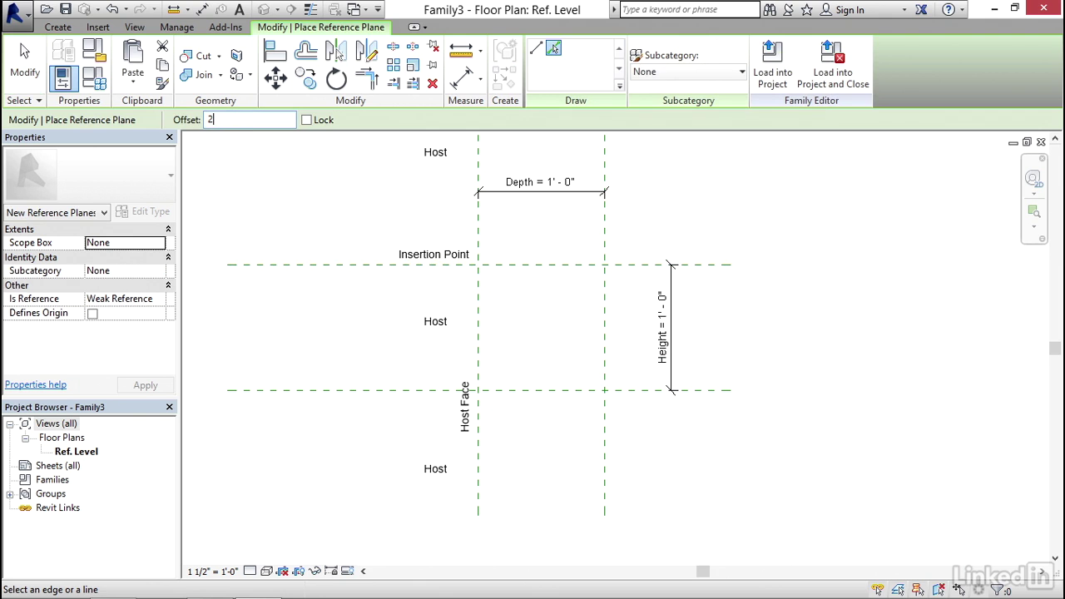
key("Return")
middle_click_drag(565, 274, 549, 270)
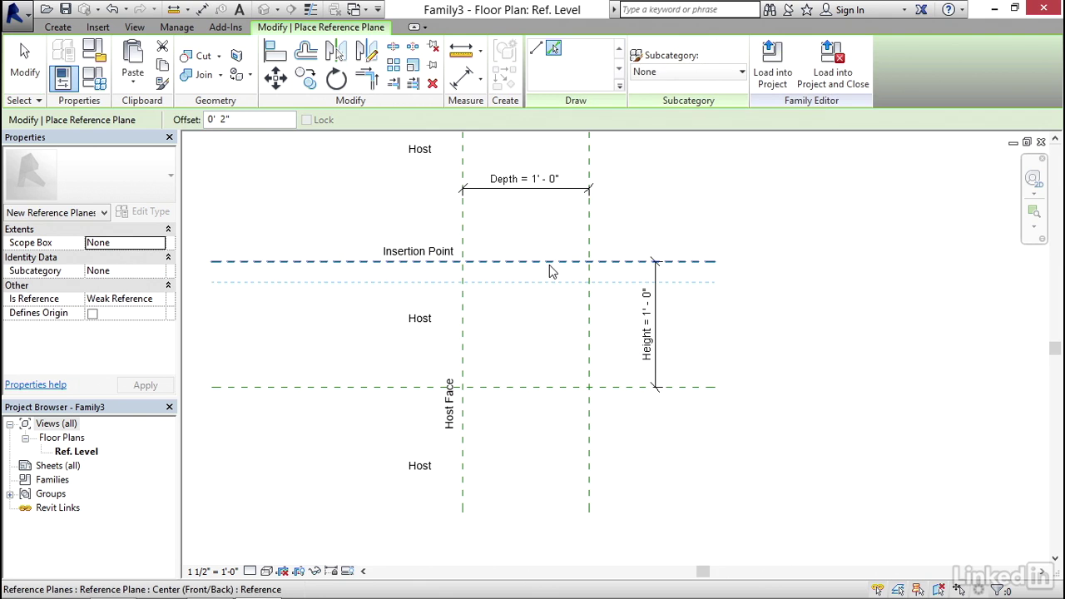
left_click(466, 353)
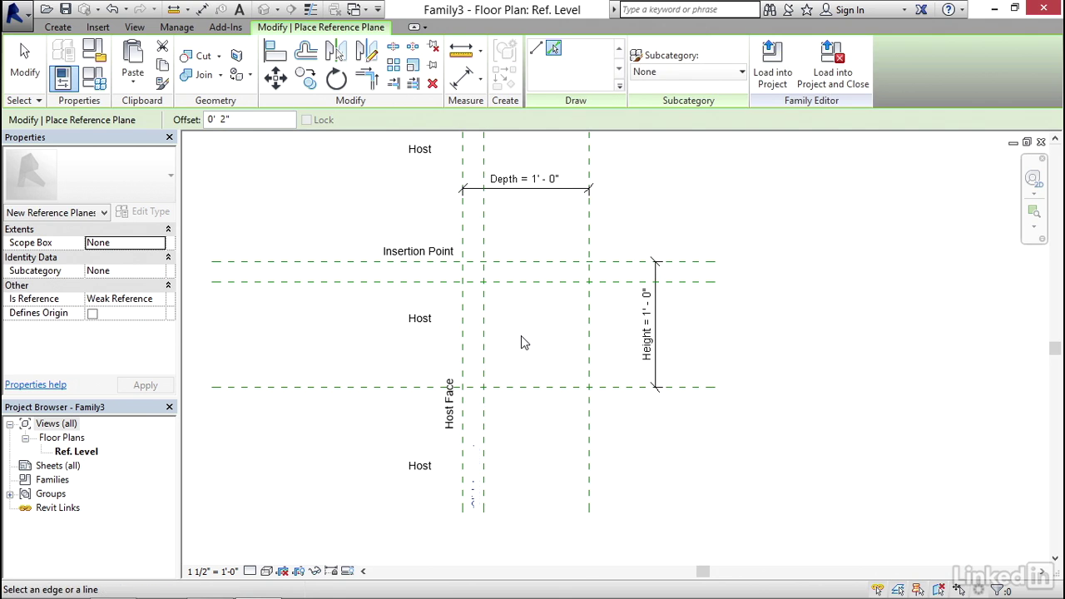
key("Escape")
key("Escape")
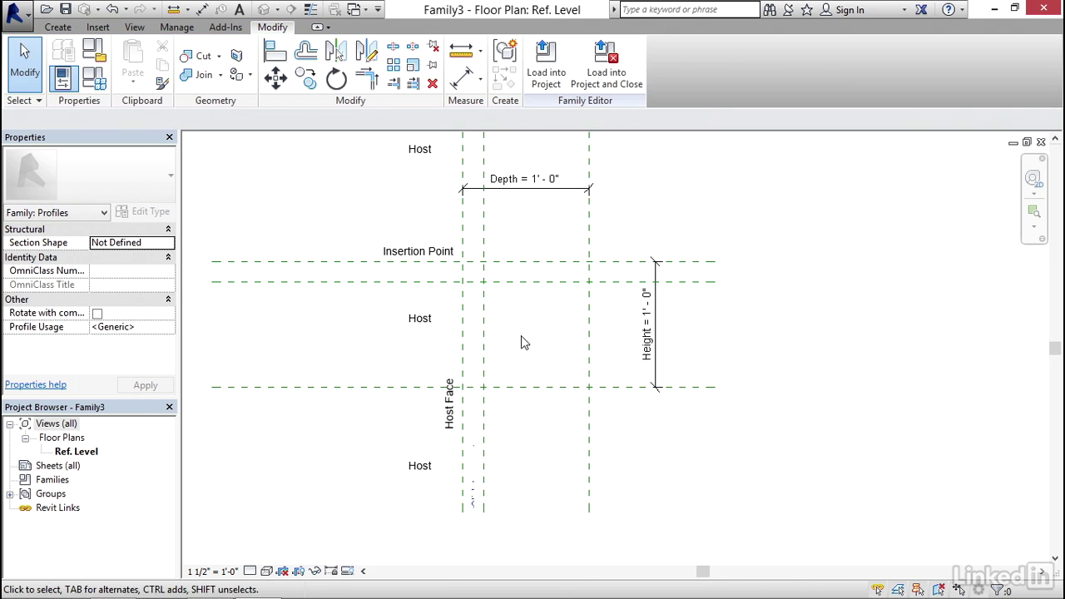
Add aligned dimensions across both 2" reference-plane gaps
left_click(464, 82)
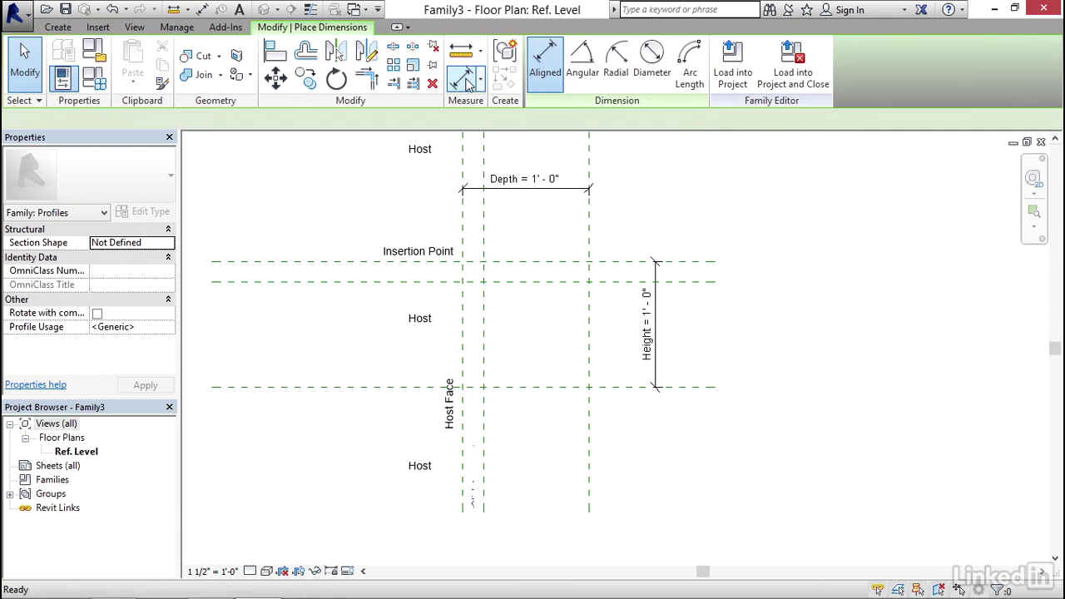
left_click(687, 281)
left_click(740, 223)
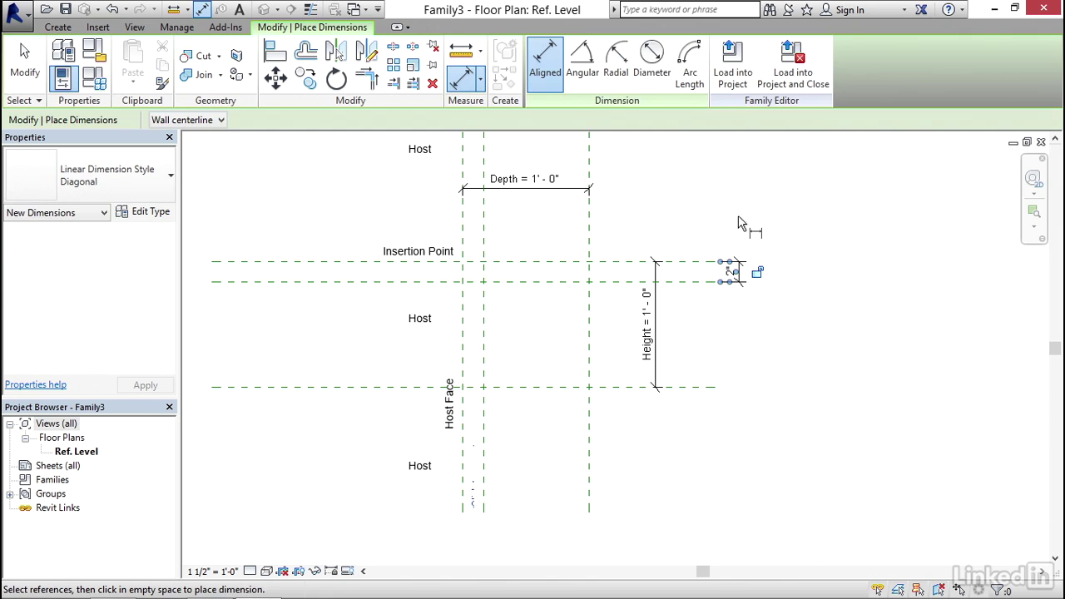
left_click(468, 442)
left_click(483, 441)
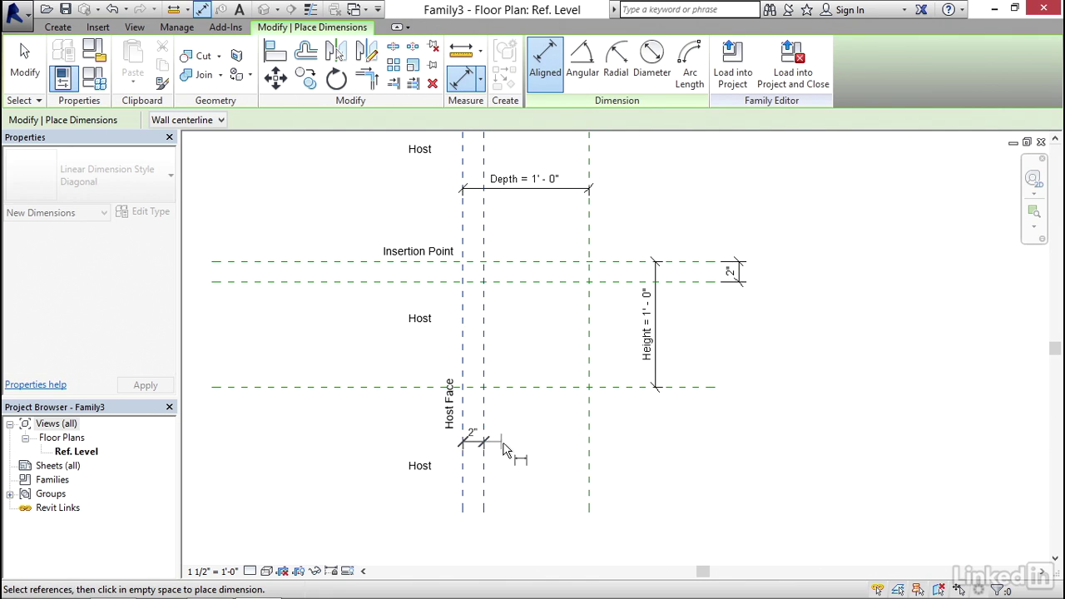
left_click(509, 456)
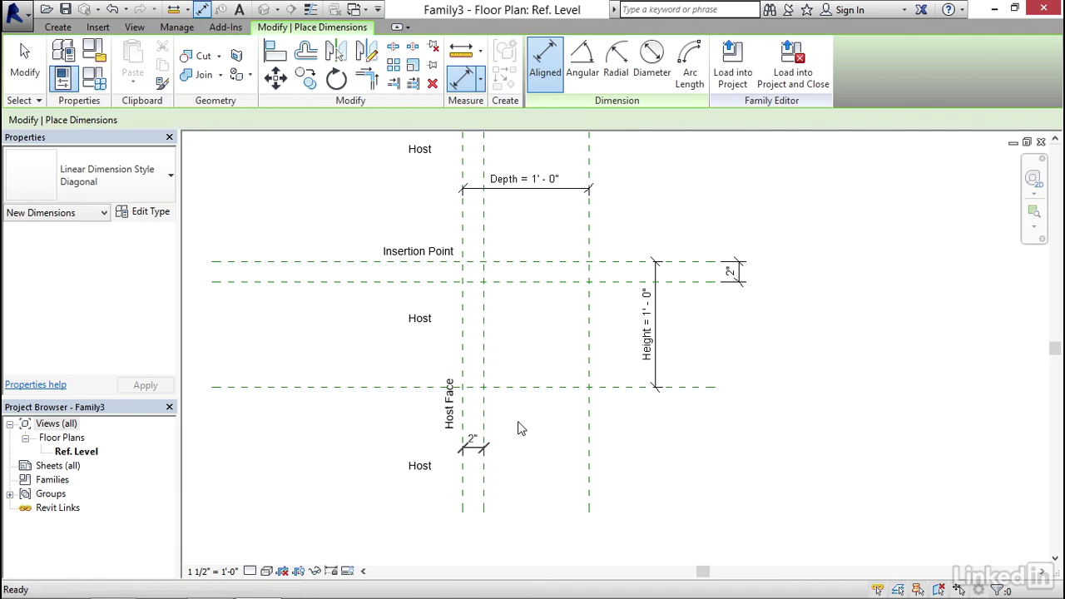
key("Escape")
key("Escape")
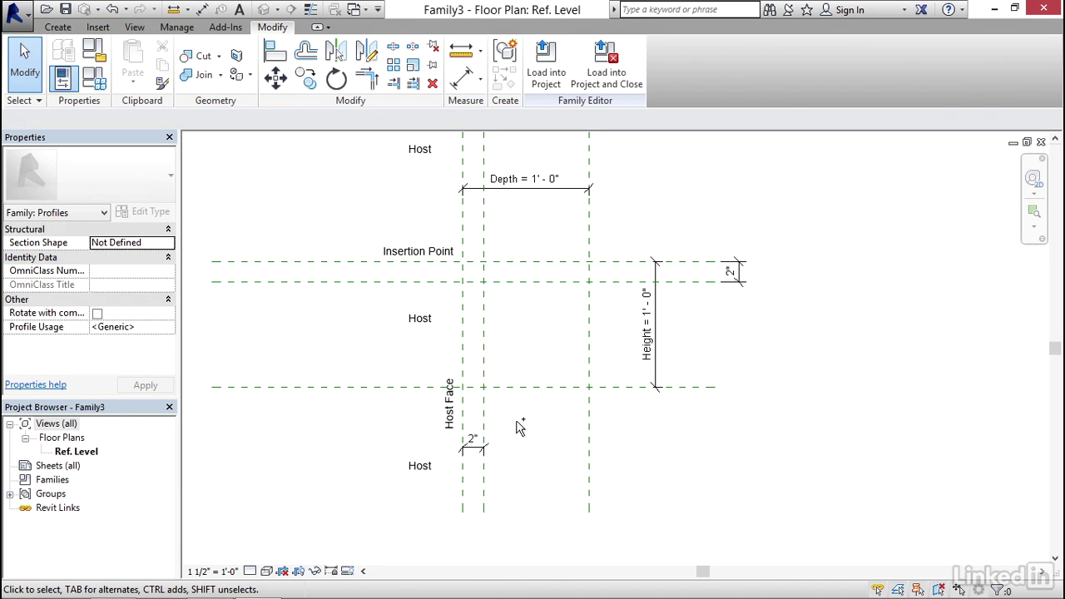
Label both 2" dimensions with a new Reveal parameter
left_click(475, 441)
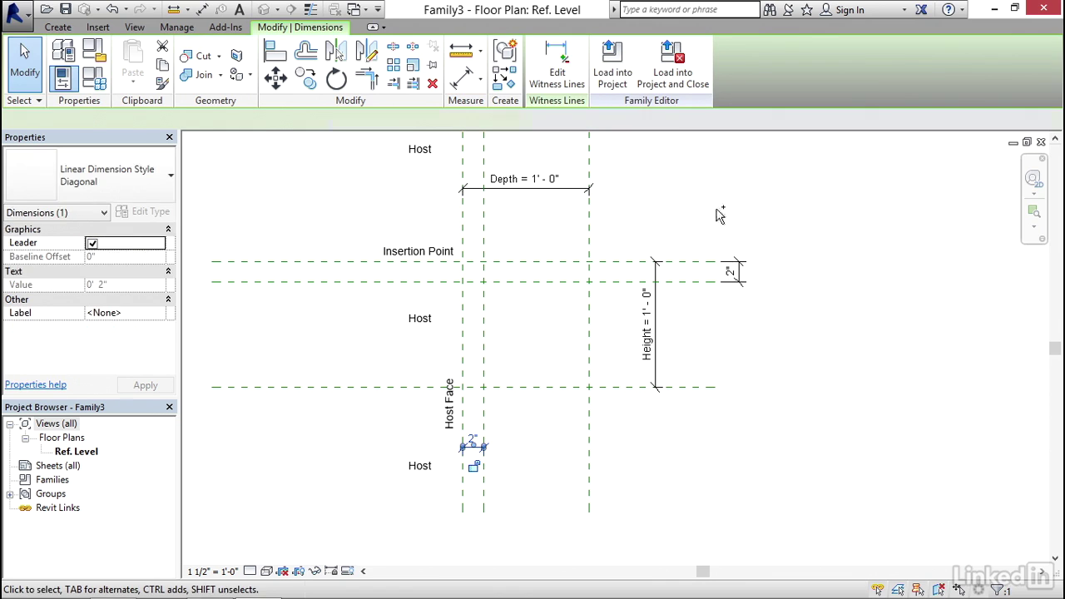
left_click(734, 269, "ctrl")
left_click(368, 119)
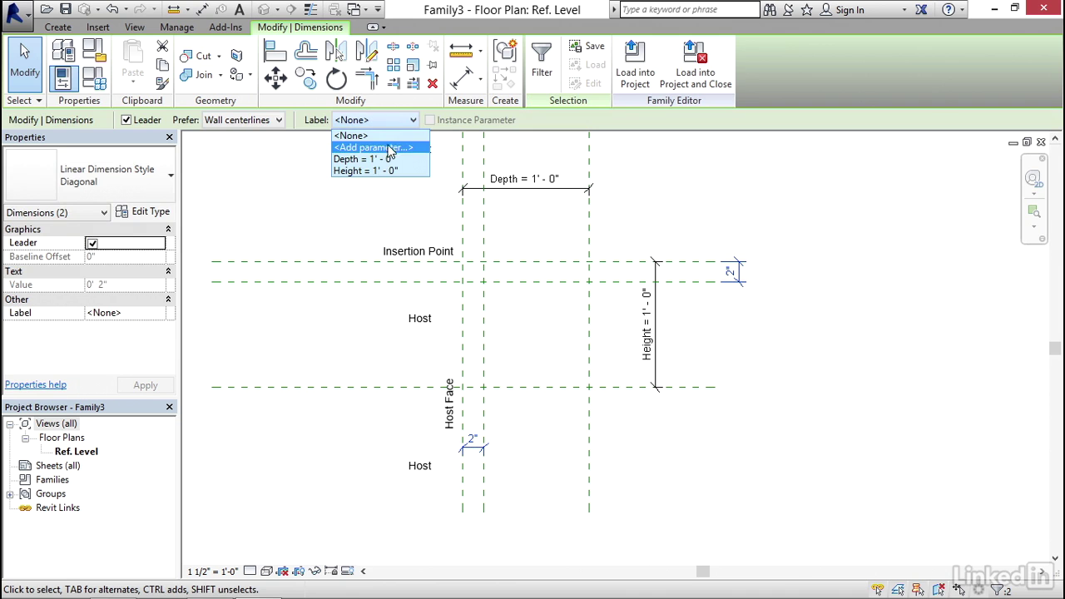
left_click(388, 150)
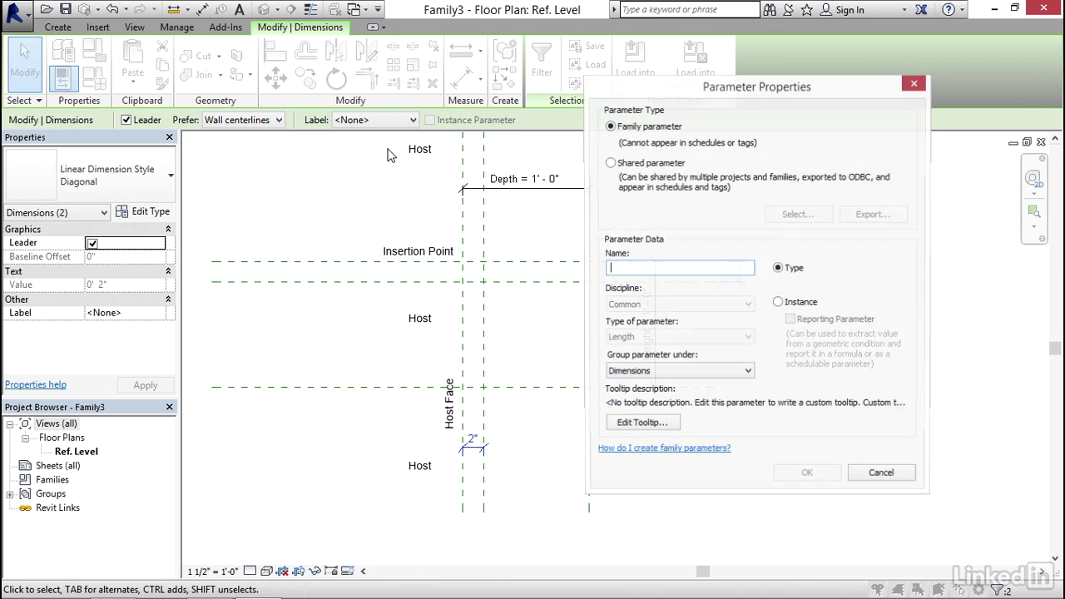
type("Reveal")
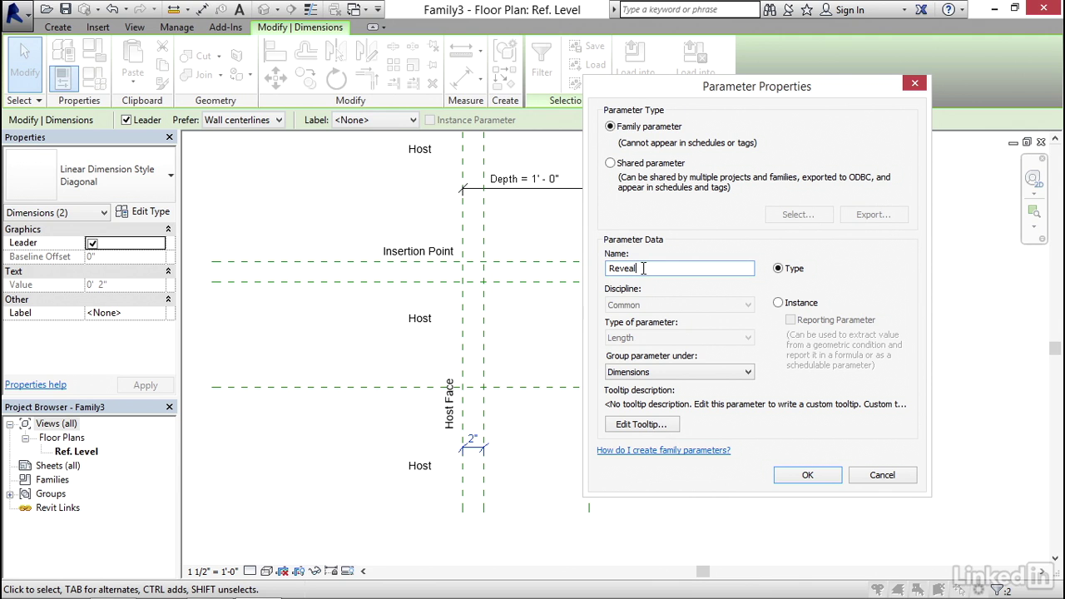
left_click(807, 475)
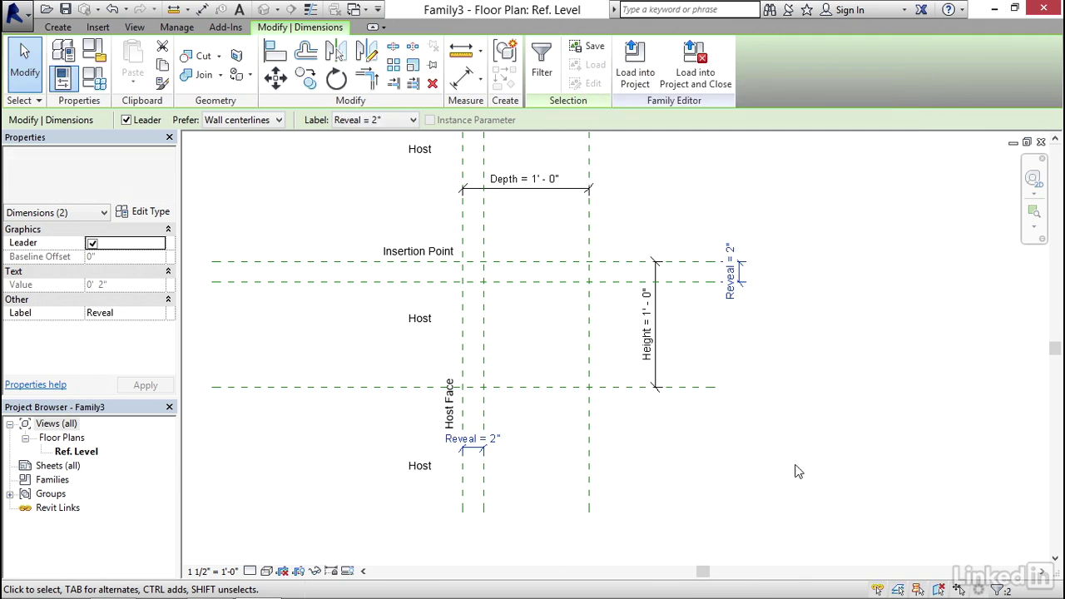
left_click(751, 350)
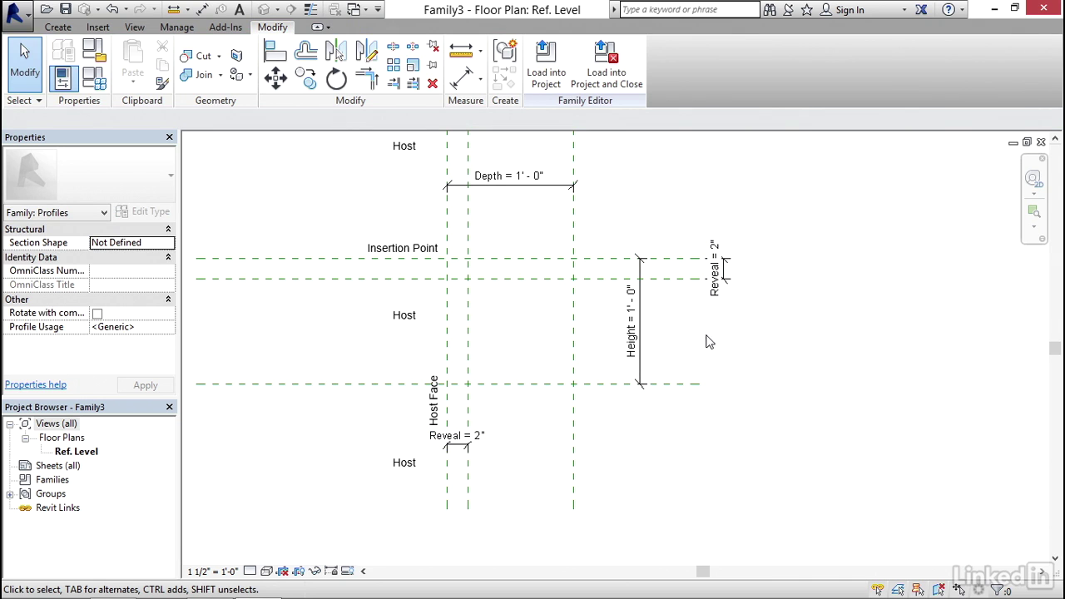
Draw the profile's straight top, left and short bottom edges along the reference planes
left_click(59, 27)
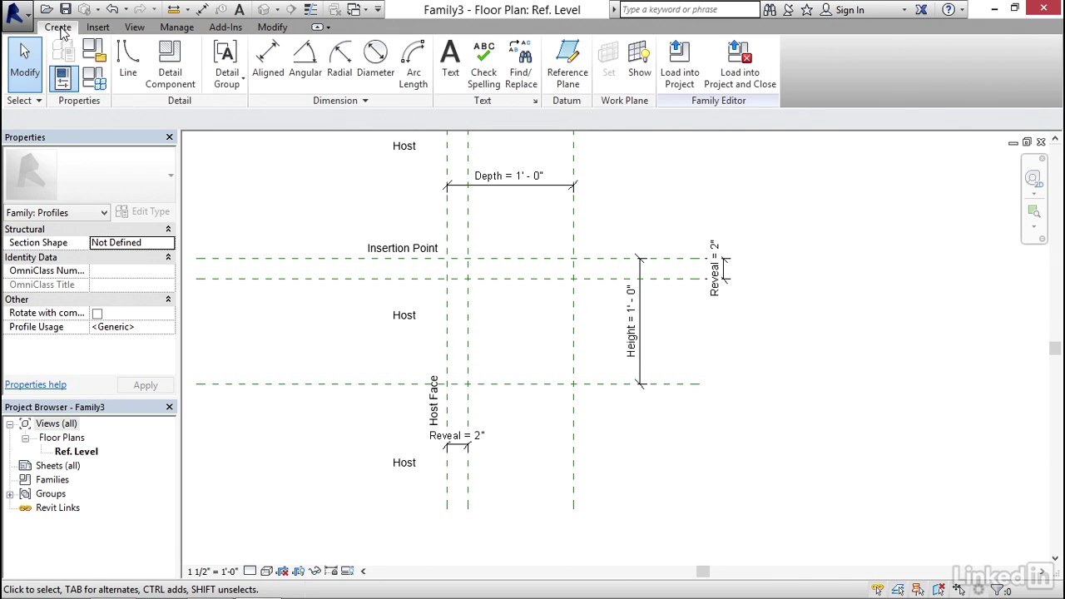
left_click(131, 63)
left_click(573, 258)
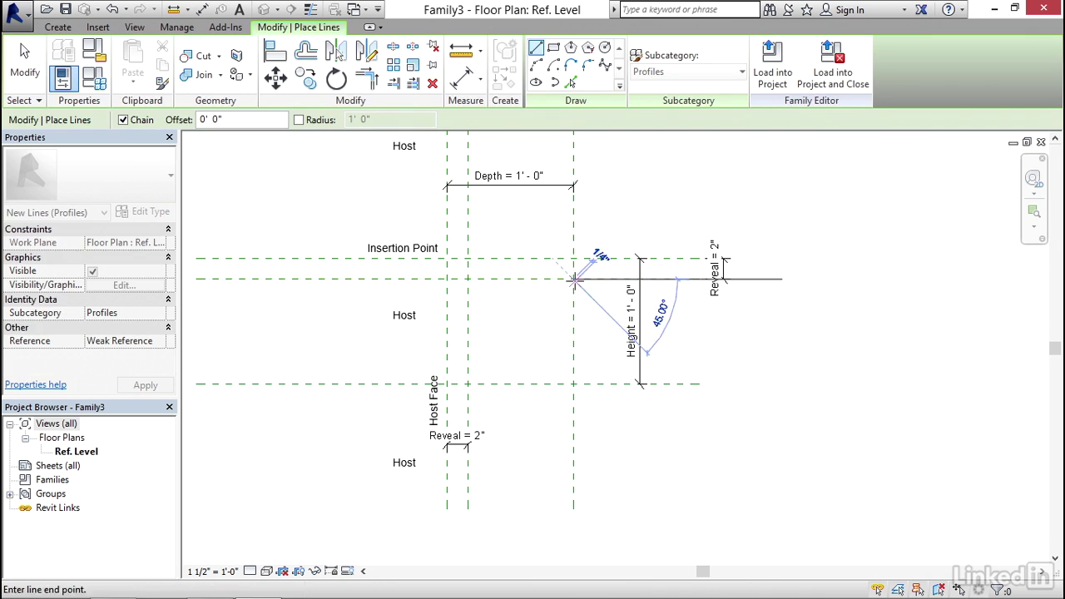
left_click(447, 259)
left_click(447, 383)
left_click(467, 383)
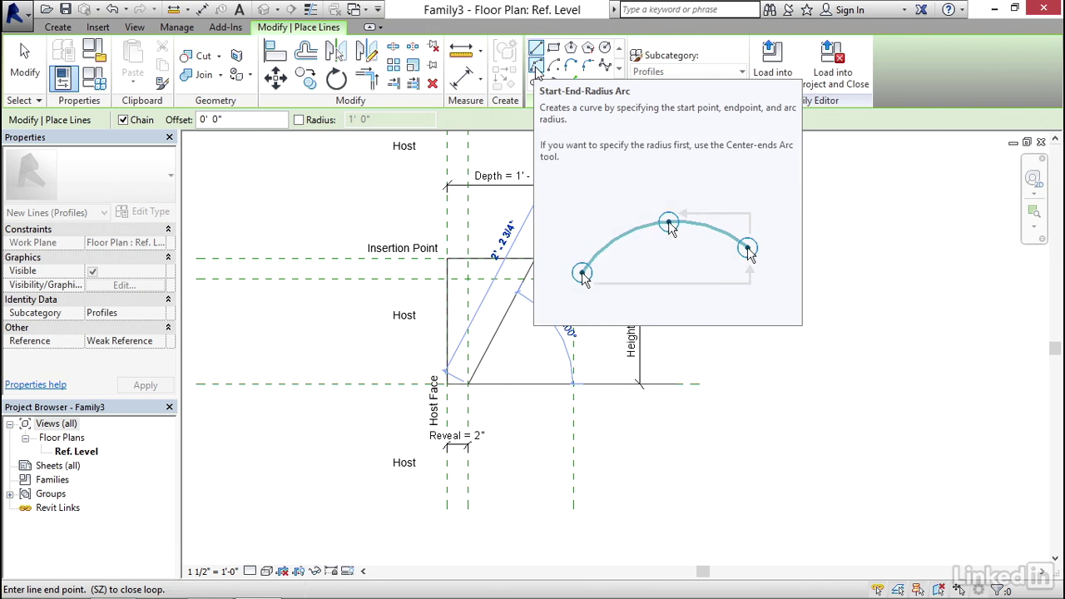
Close the profile with an arc curving up to the upper reveal corner
left_click(534, 67)
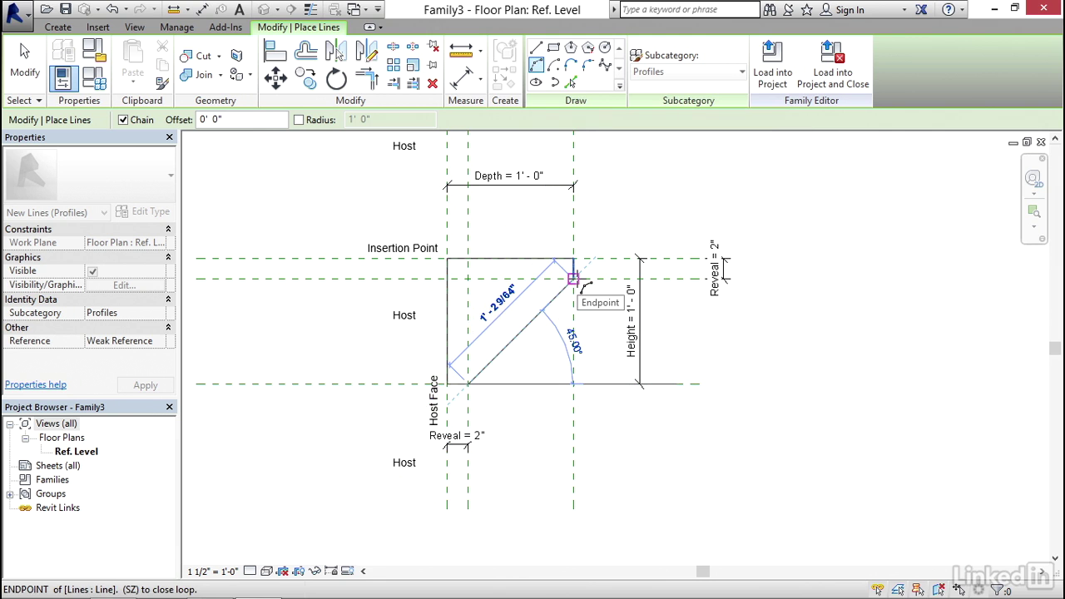
left_click(573, 279)
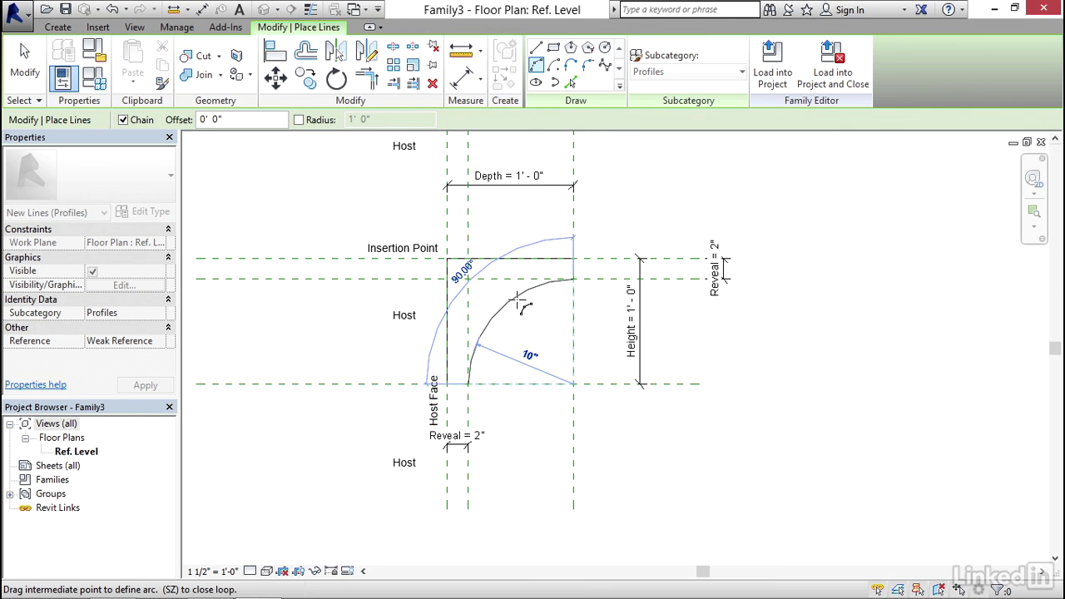
left_click(518, 298)
key("Escape")
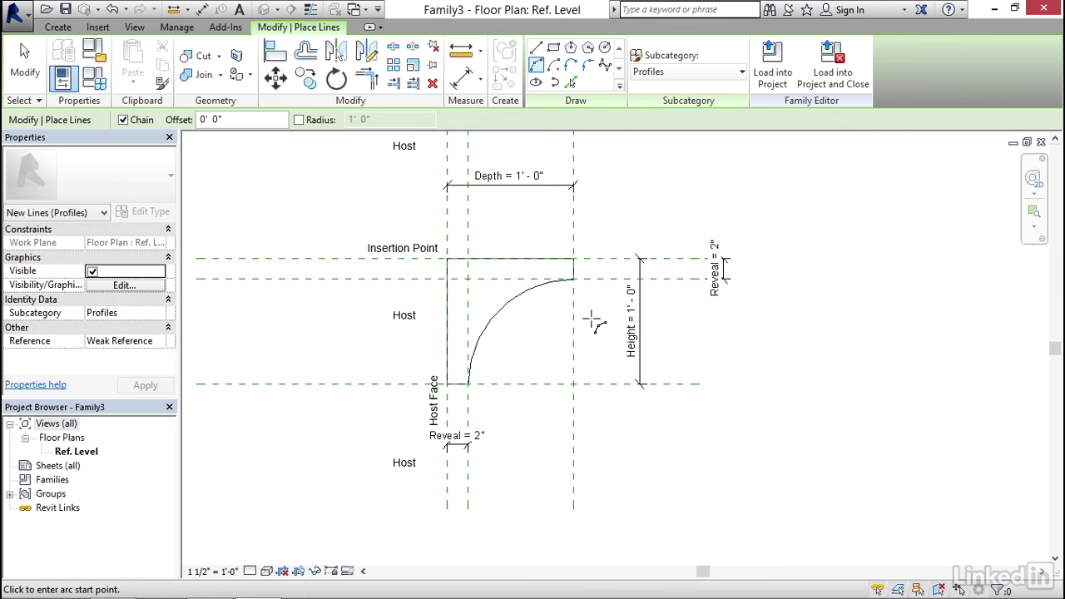
key("Escape")
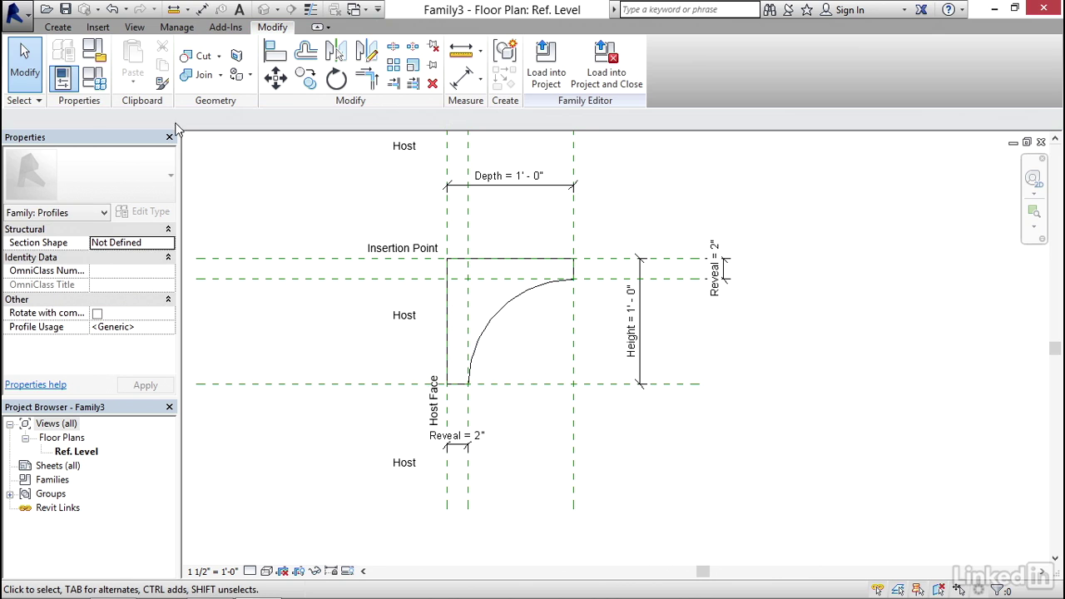
Set formulas Height = Depth and Reveal = if(Depth <8",1",2") in Family Types
left_click(94, 83)
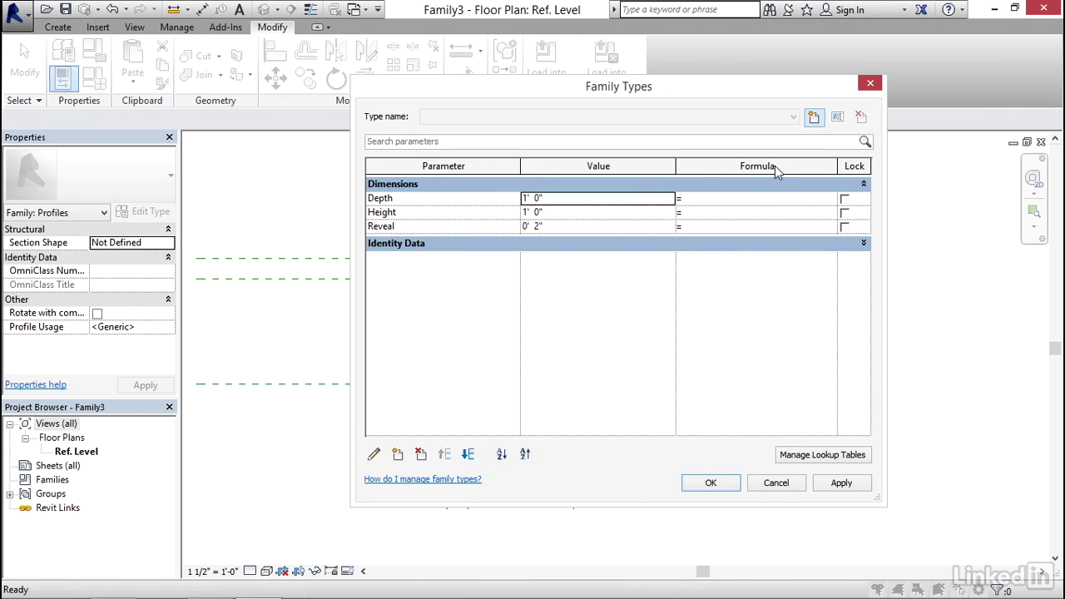
left_click(698, 213)
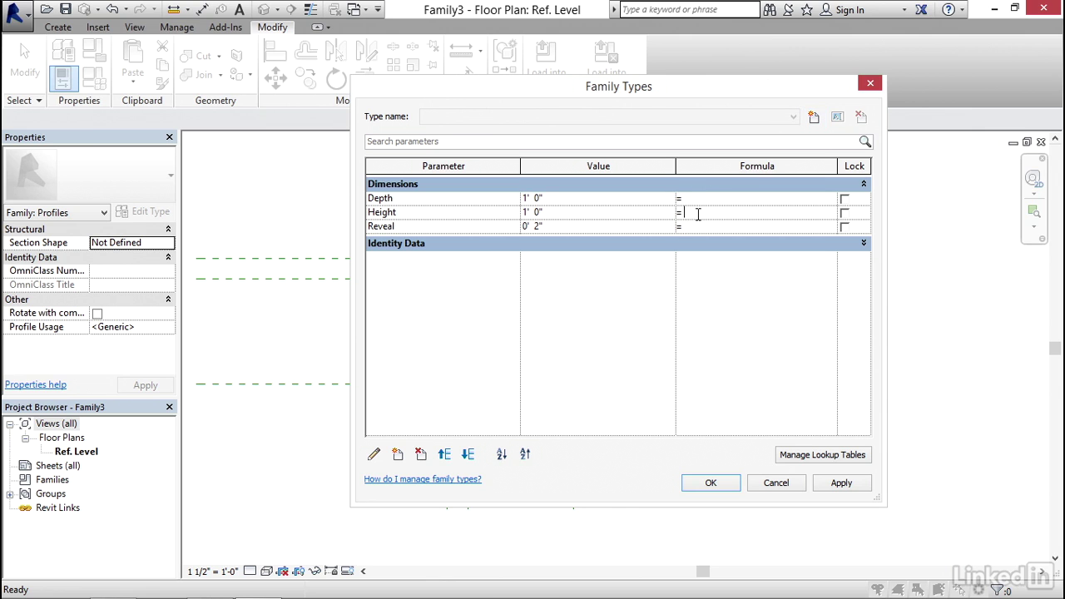
type("Depth")
key("Tab")
left_click(696, 227)
type("if(Depth <8\",")
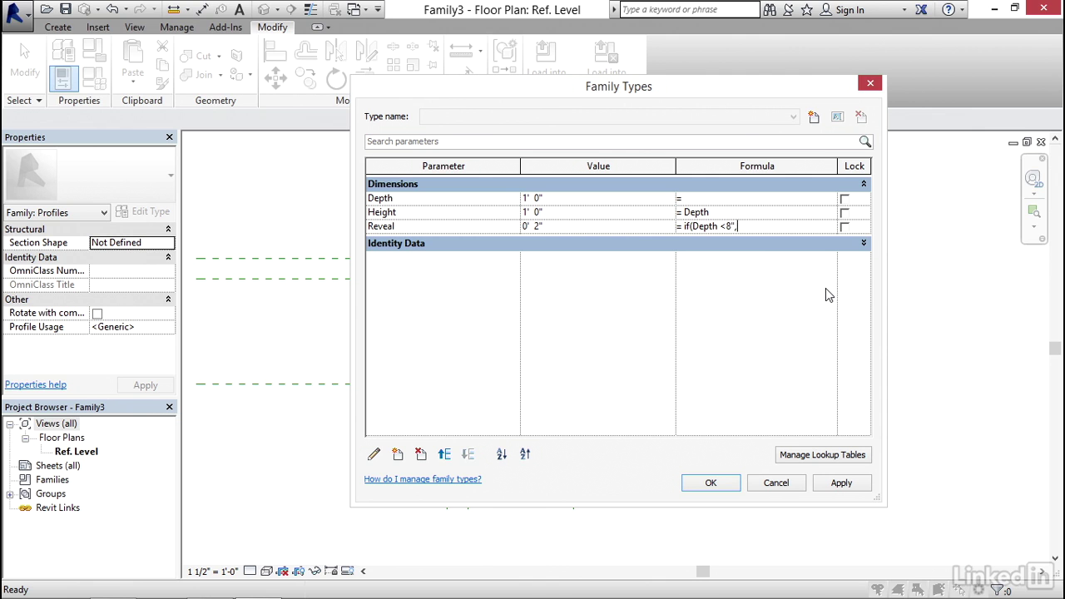
type("1\",2\")")
key("Tab")
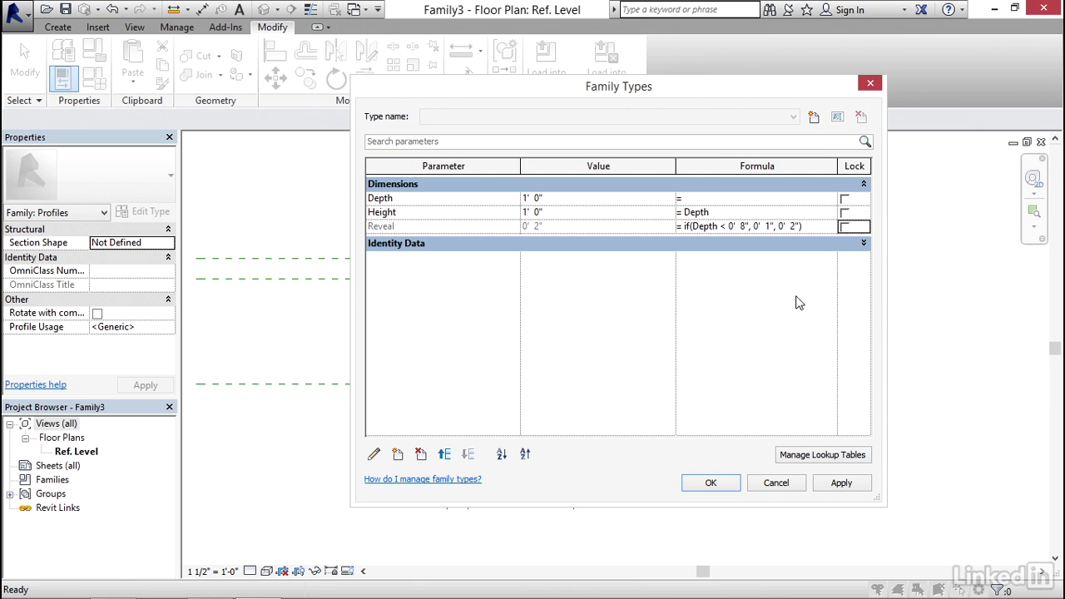
Change Depth to 6" and apply the parameter changes
left_click(582, 198)
type("6\"")
key("Tab")
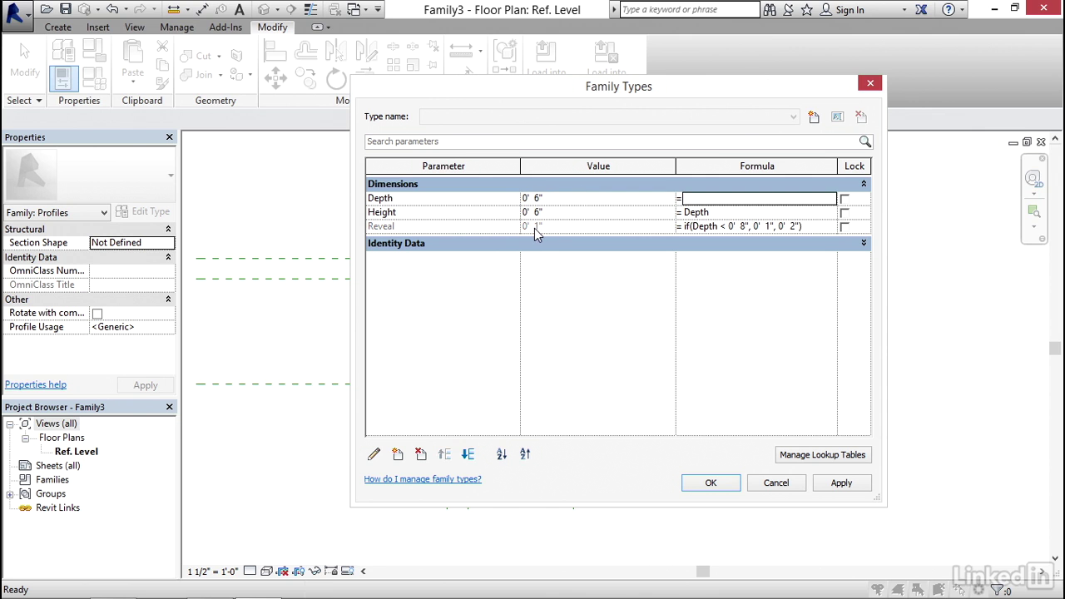
left_click(841, 484)
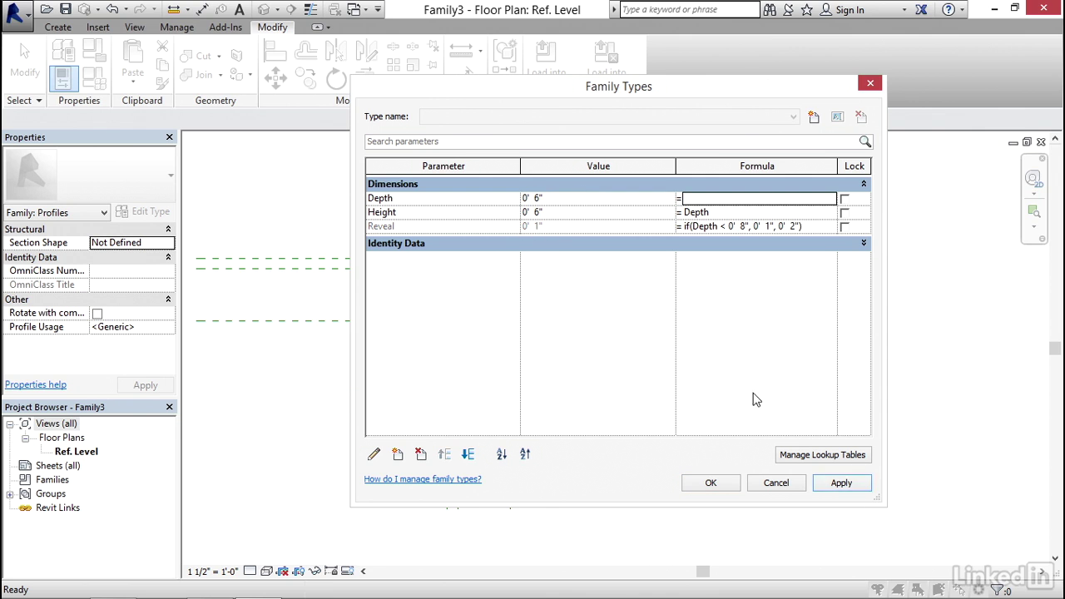
left_click(705, 485)
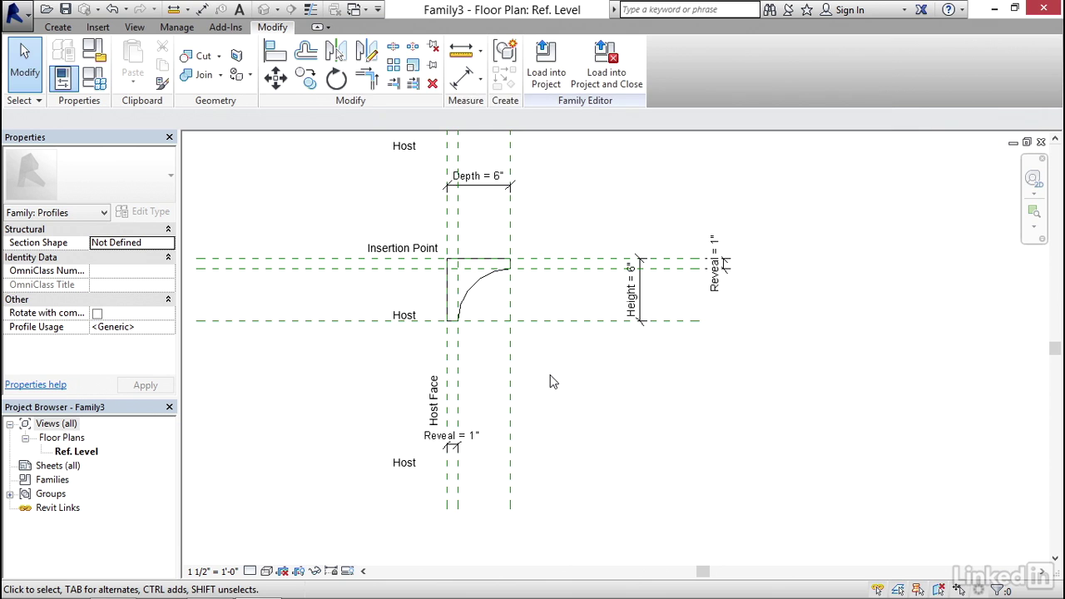
Add a new family type named 6" in the Family Types table
left_click(100, 80)
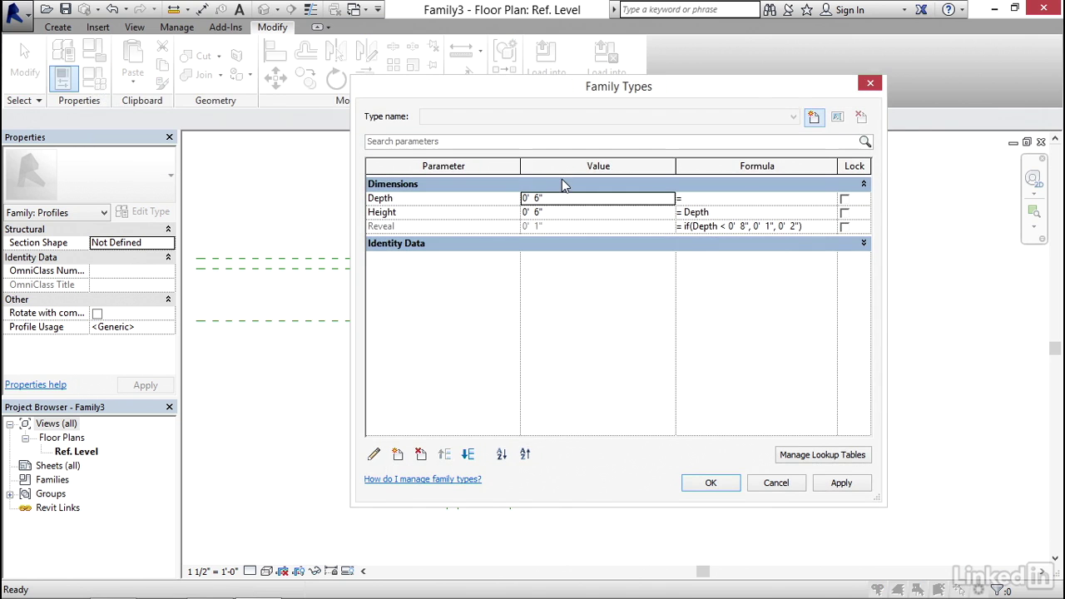
left_click(814, 118)
type("6\"")
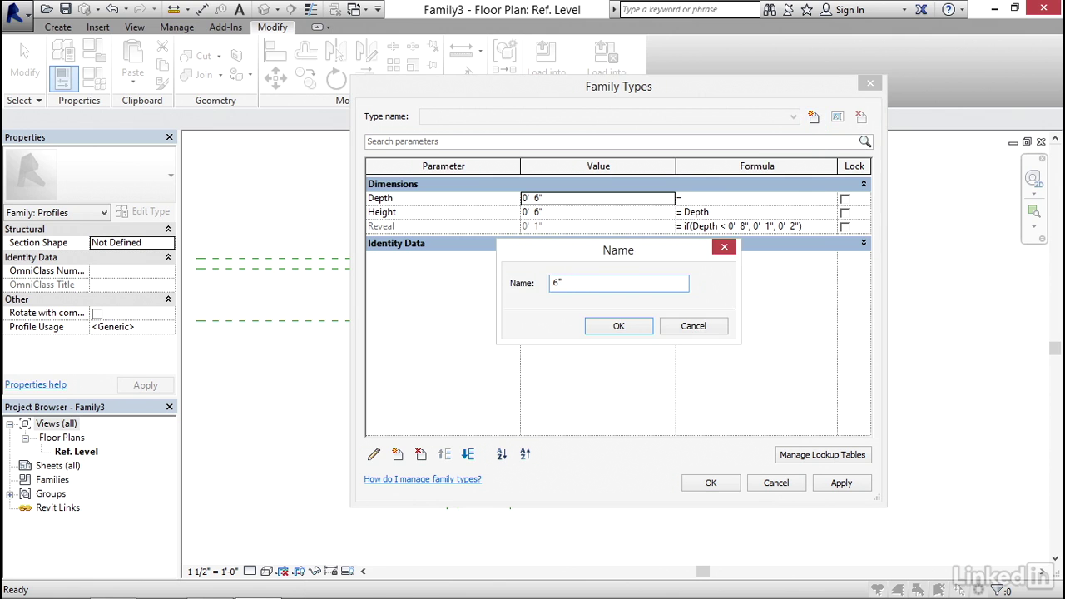
left_click(626, 328)
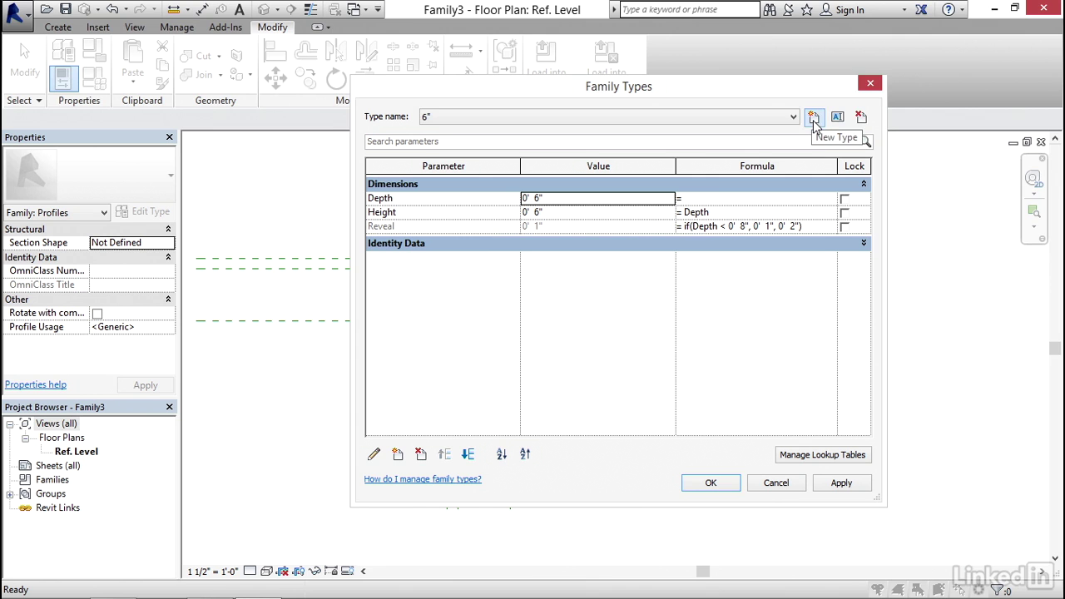
Add a second type named 12" with Depth set to 1' 0", and apply it
left_click(814, 118)
type("12")
left_click(618, 326)
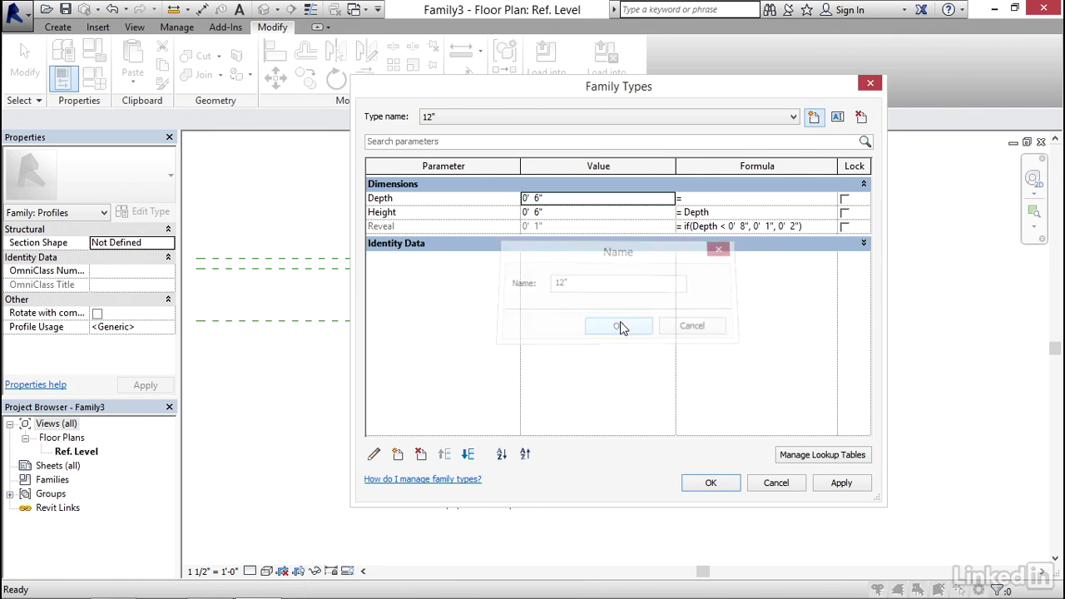
left_click(560, 198)
type("1'")
key("Tab")
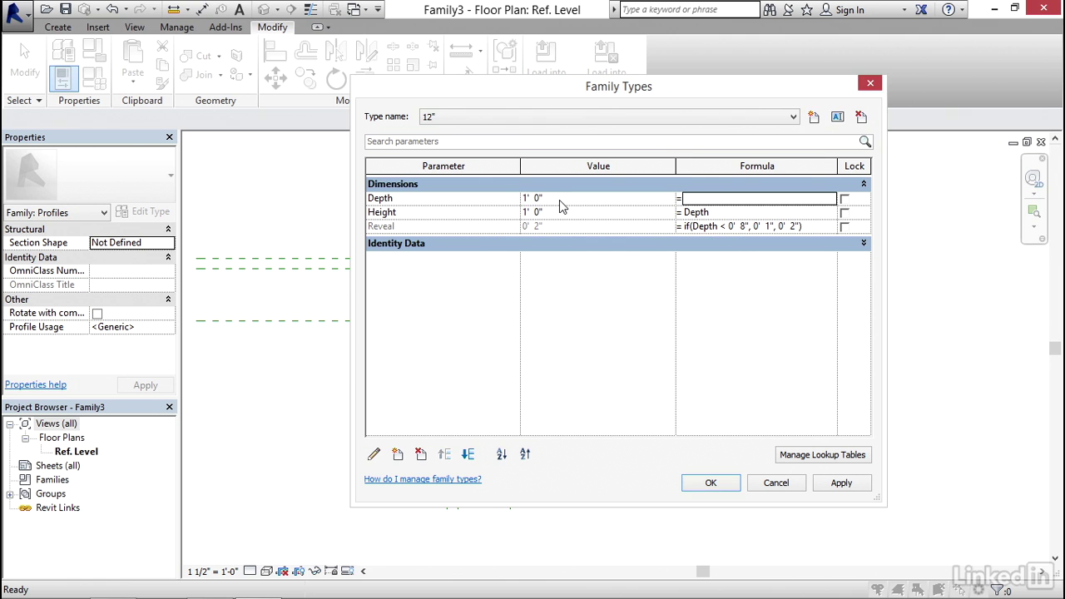
left_click(841, 483)
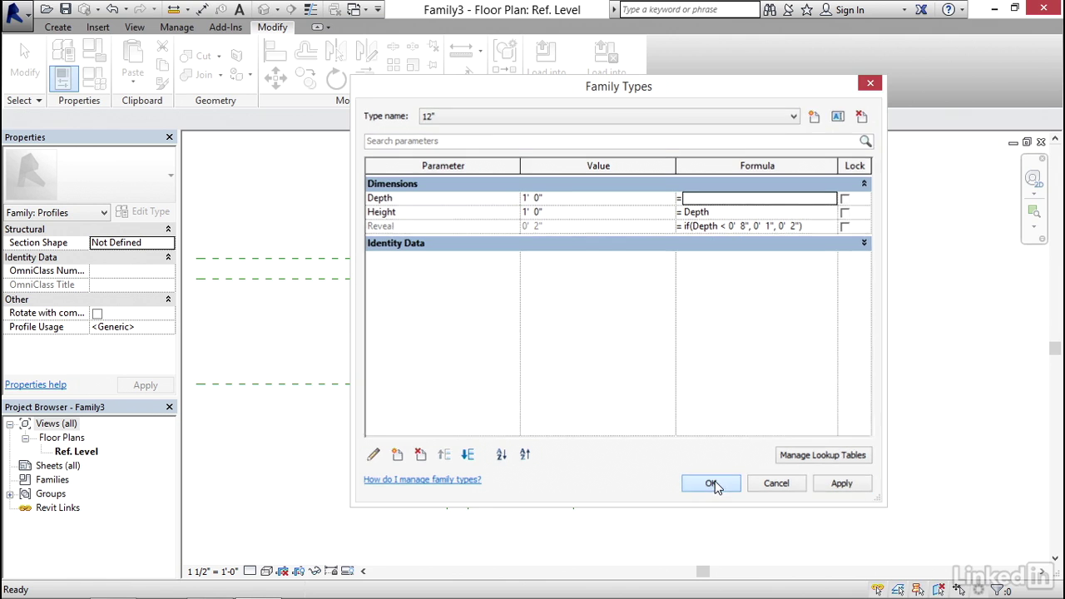
left_click(712, 482)
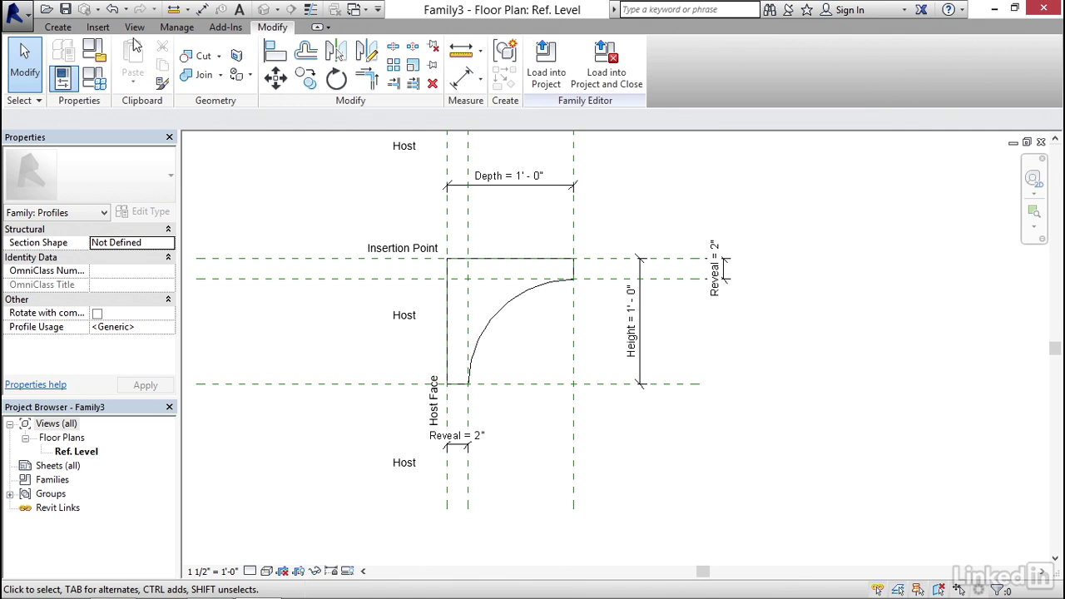
Save the family as Cove in Documents with Maximum backups 1, replacing the existing file
left_click(64, 10)
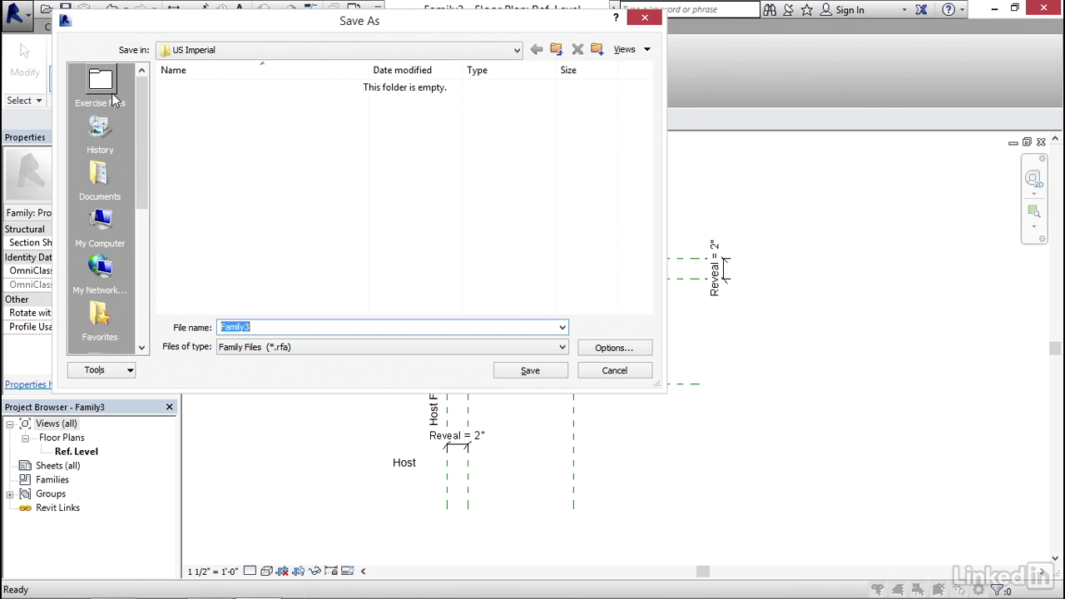
left_click(99, 177)
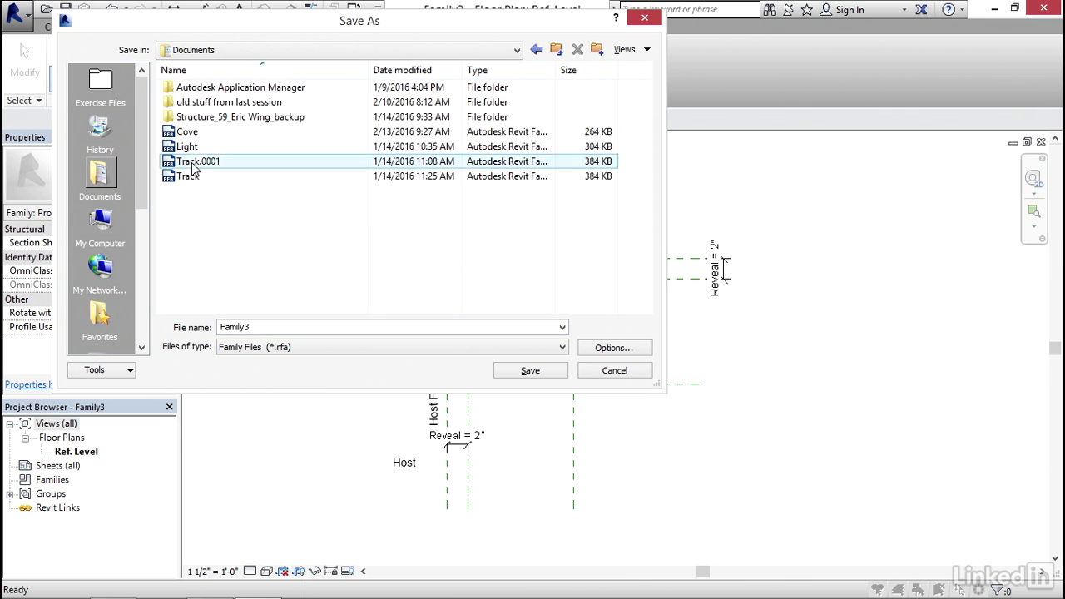
left_click(186, 132)
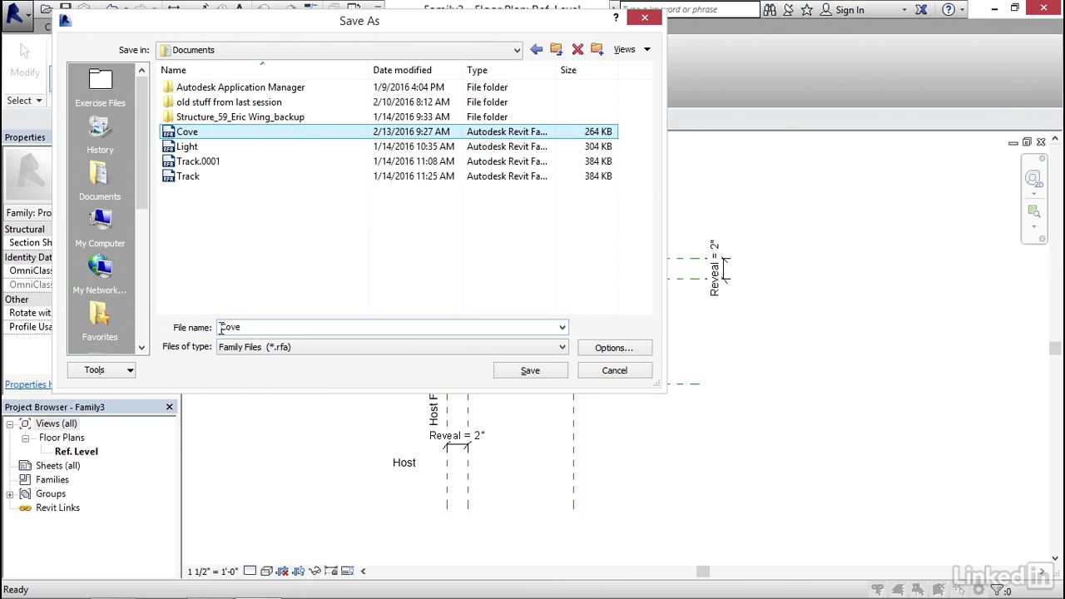
left_click(618, 350)
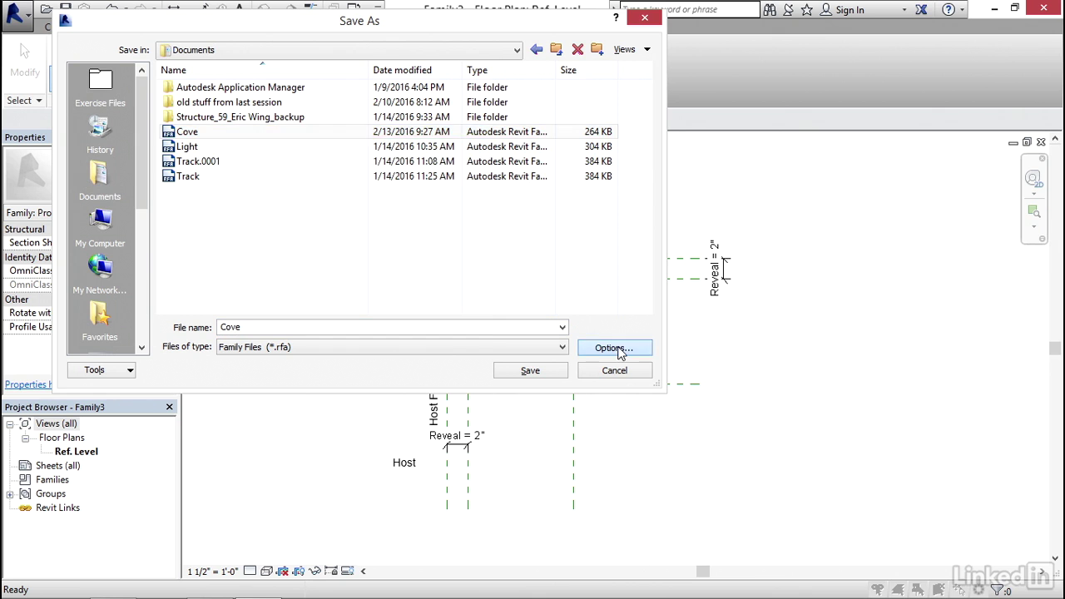
type("1")
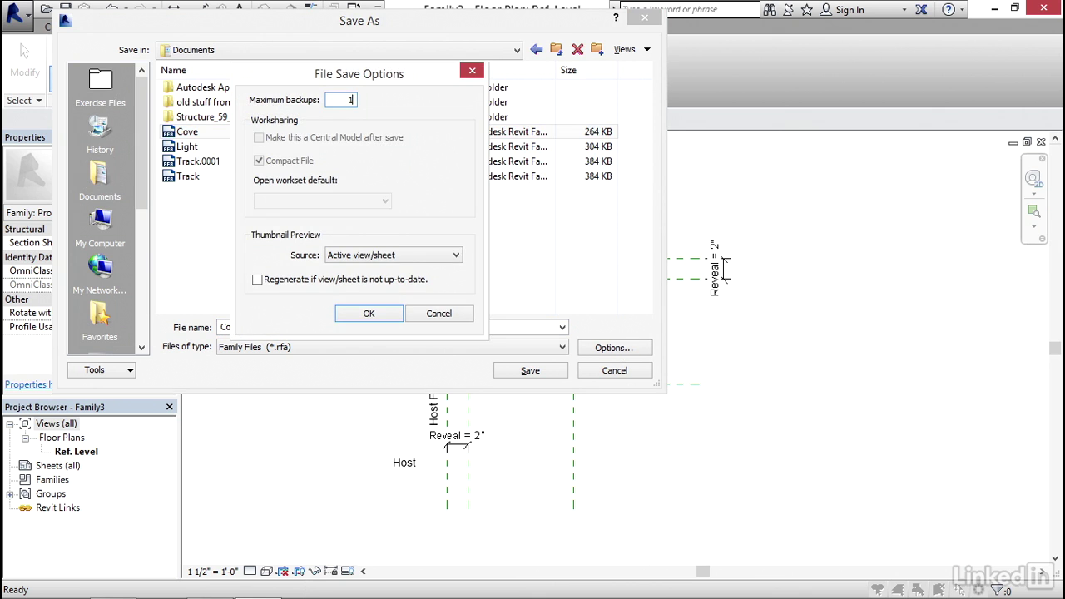
left_click(369, 314)
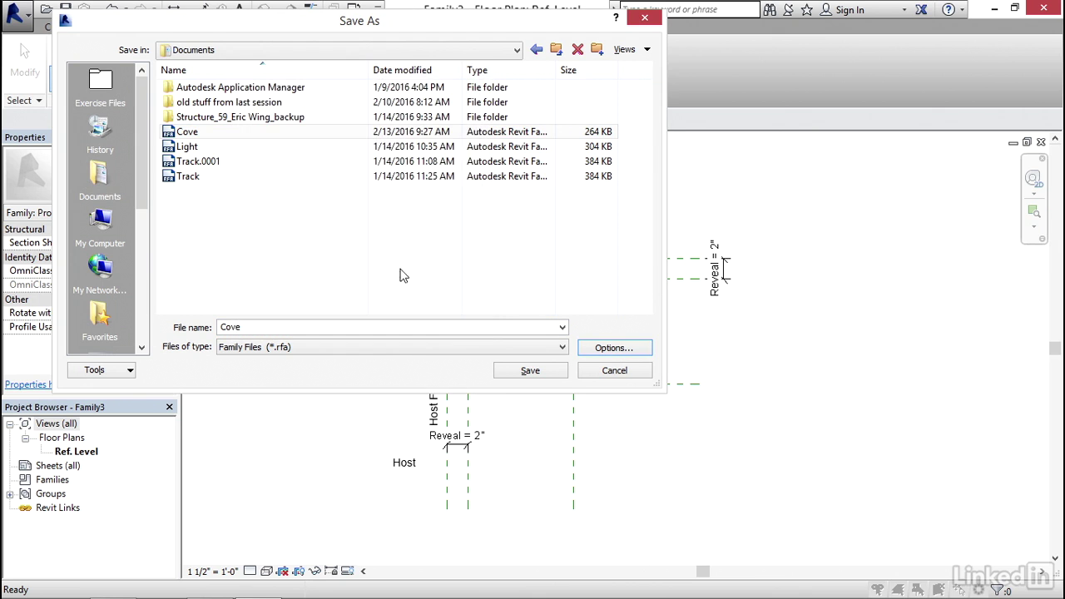
left_click(530, 371)
left_click(510, 311)
middle_click_drag(292, 207, 299, 209)
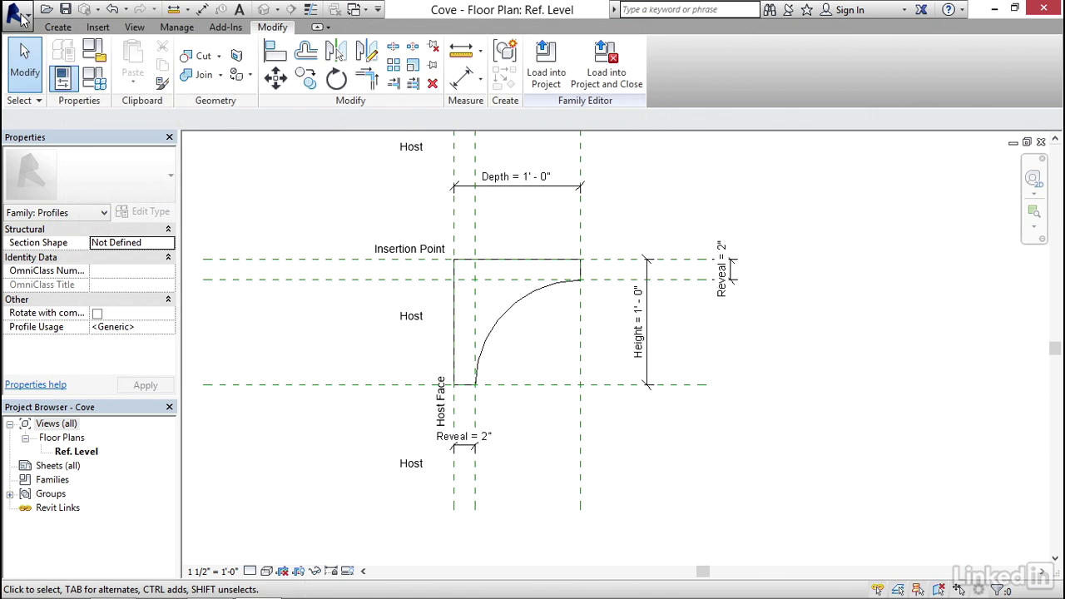
Create a new project from the Architectural Template
left_click(15, 14)
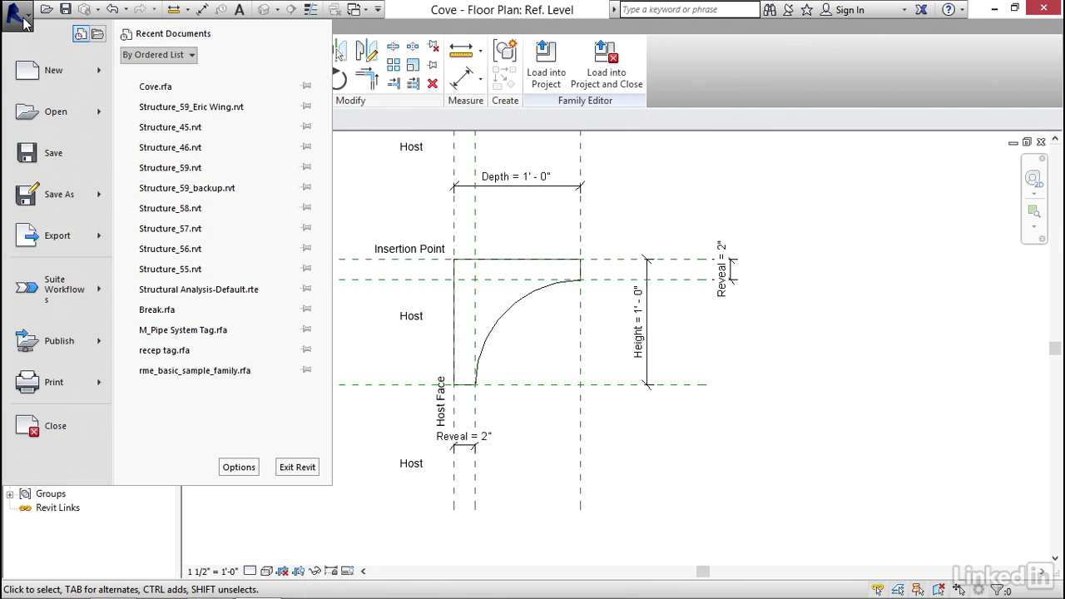
mouse_move(33, 71)
left_click(171, 136)
left_click(358, 183)
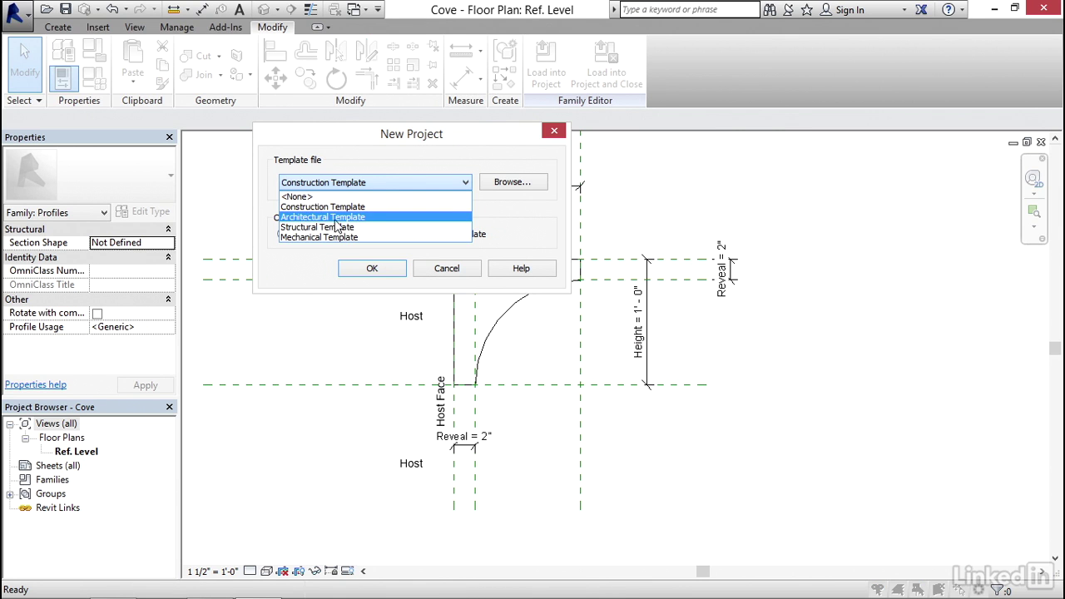
left_click(333, 217)
left_click(373, 269)
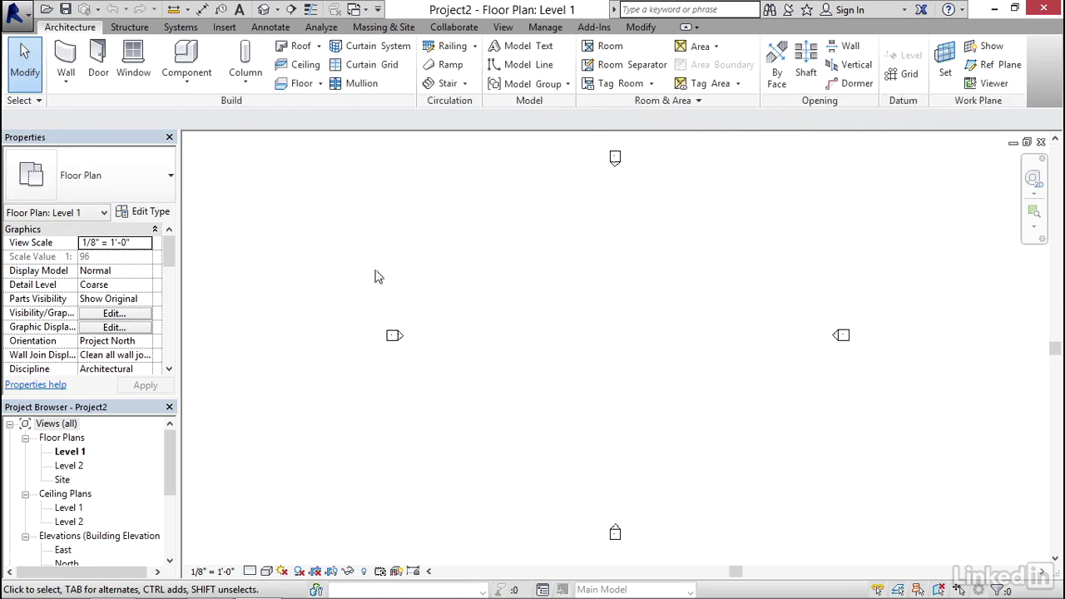
Draw a rectangle of Exterior - Brick and CMU on MTL. Stud walls on Level 1, then view it in 3D
left_click(66, 58)
left_click(125, 174)
left_click_drag(208, 368, 206, 241)
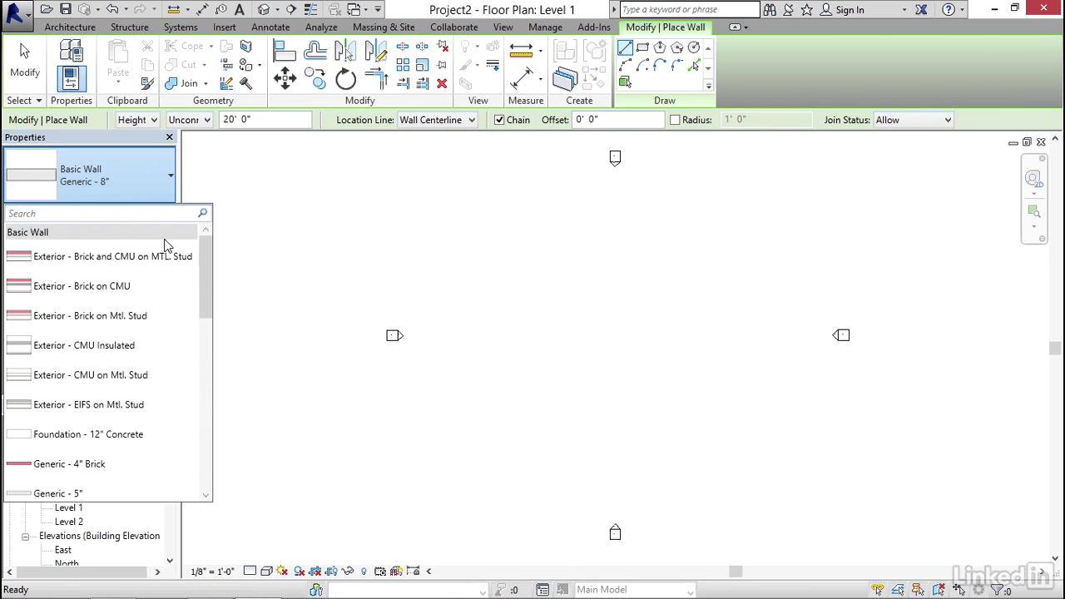
left_click(106, 258)
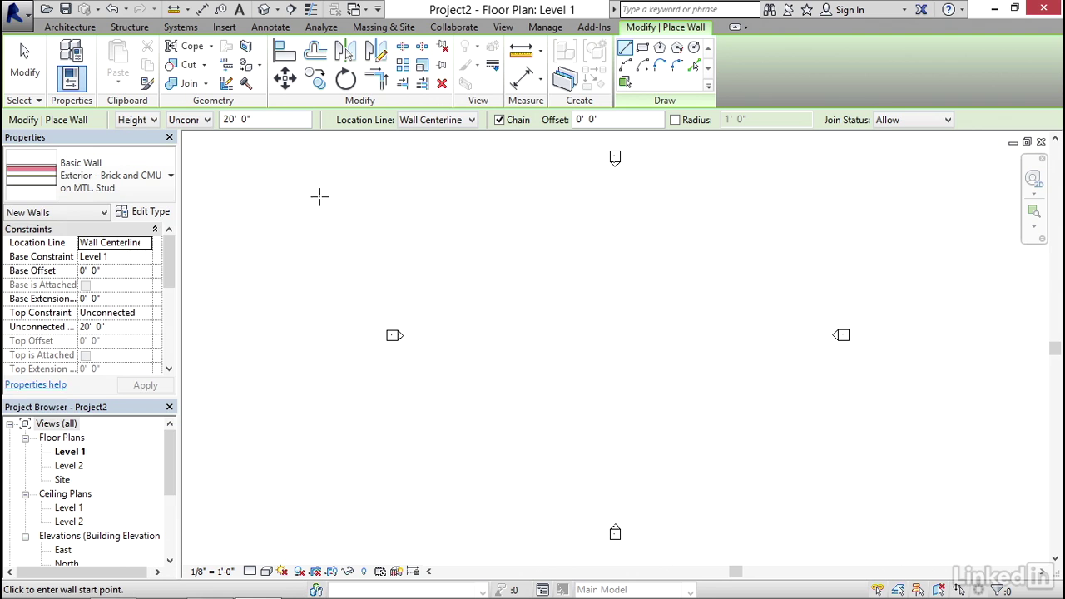
left_click(642, 48)
left_click(682, 411)
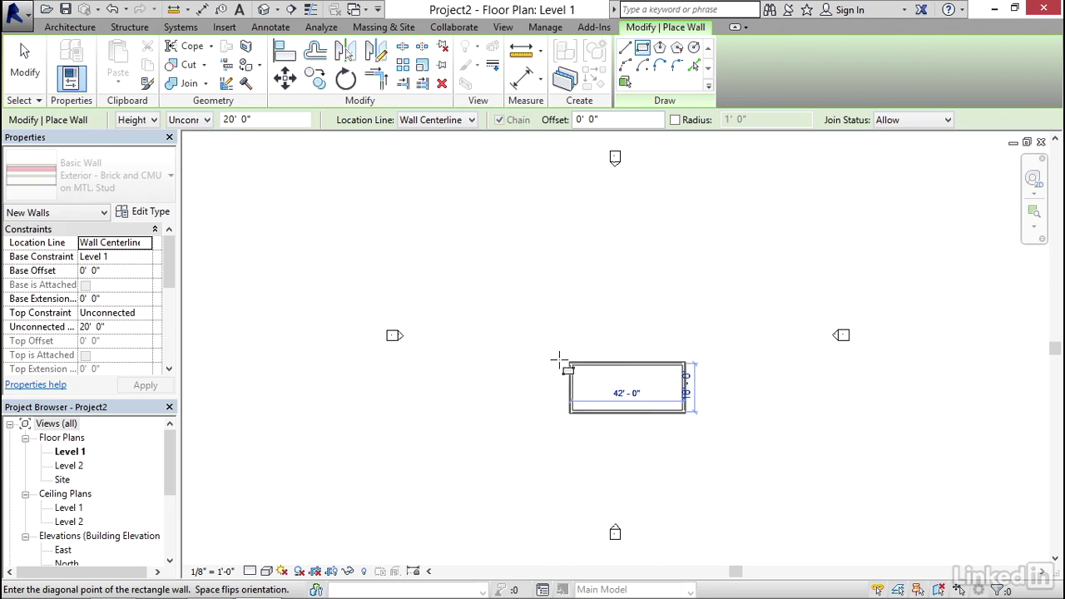
left_click(477, 279)
key("Escape")
key("Escape")
left_click(264, 9)
middle_click_drag(442, 255, 525, 278, "shift")
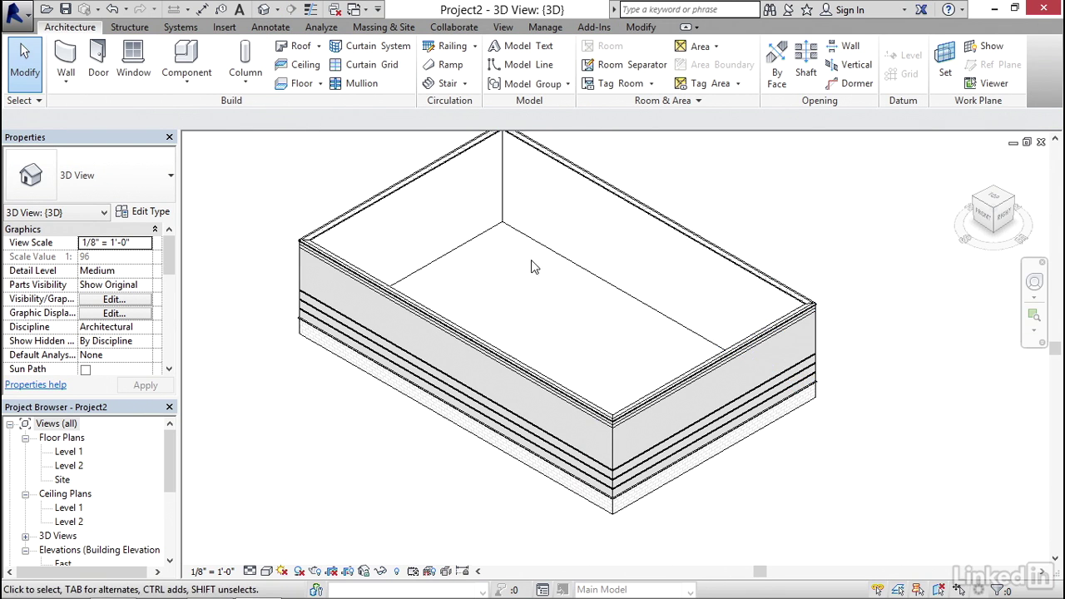
Close hidden windows and load the Cove profile family into Project2
mouse_move(303, 191)
middle_mouse_down("shift")
mouse_move(311, 207)
mouse_move(302, 202)
middle_mouse_up("shift")
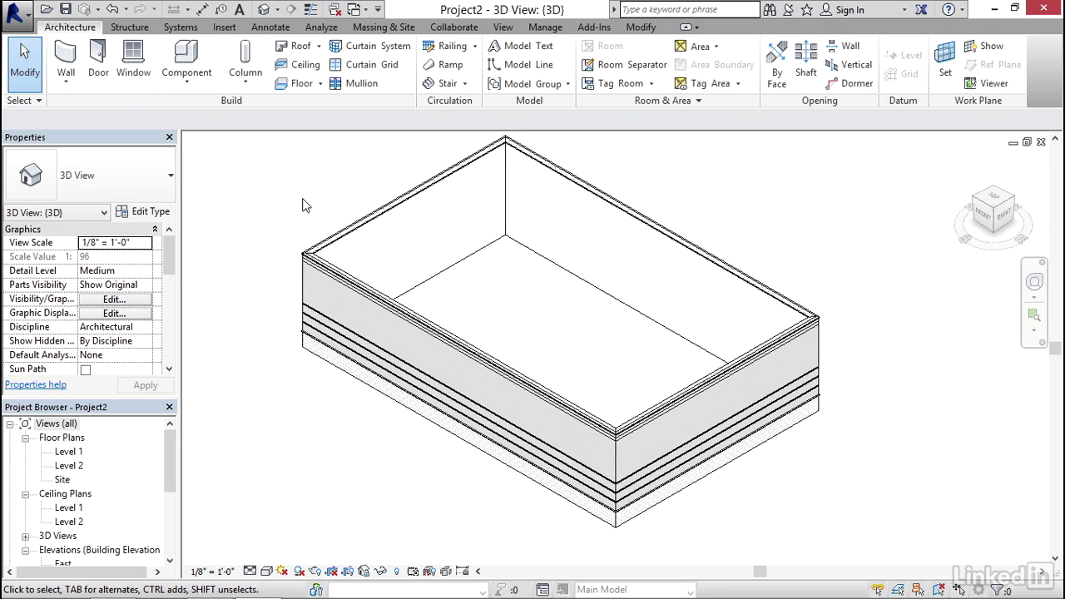
left_click(334, 10)
key("ctrl+Tab")
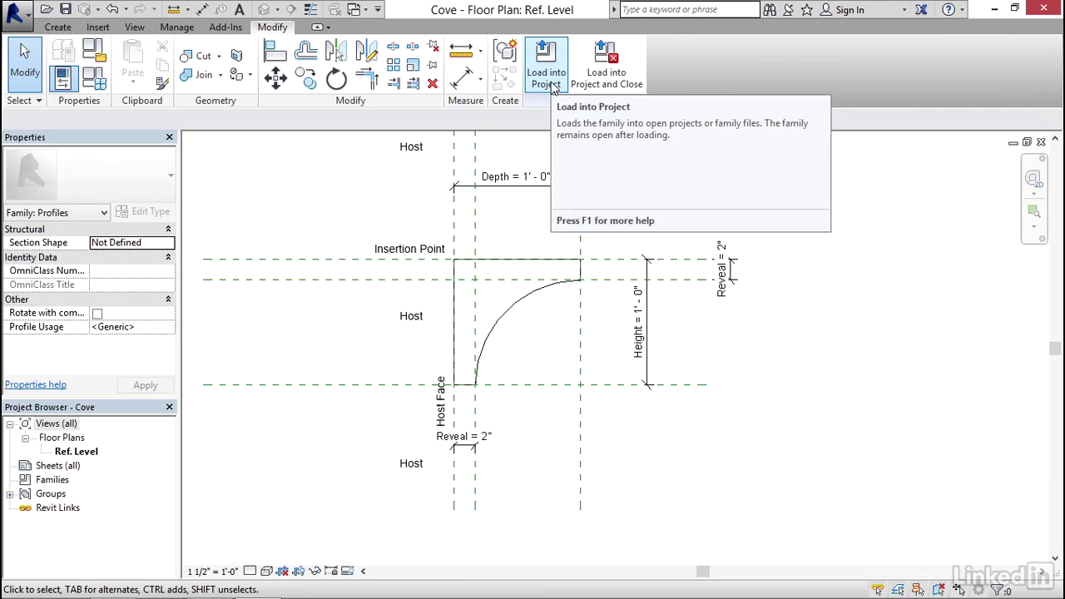
left_click(552, 88)
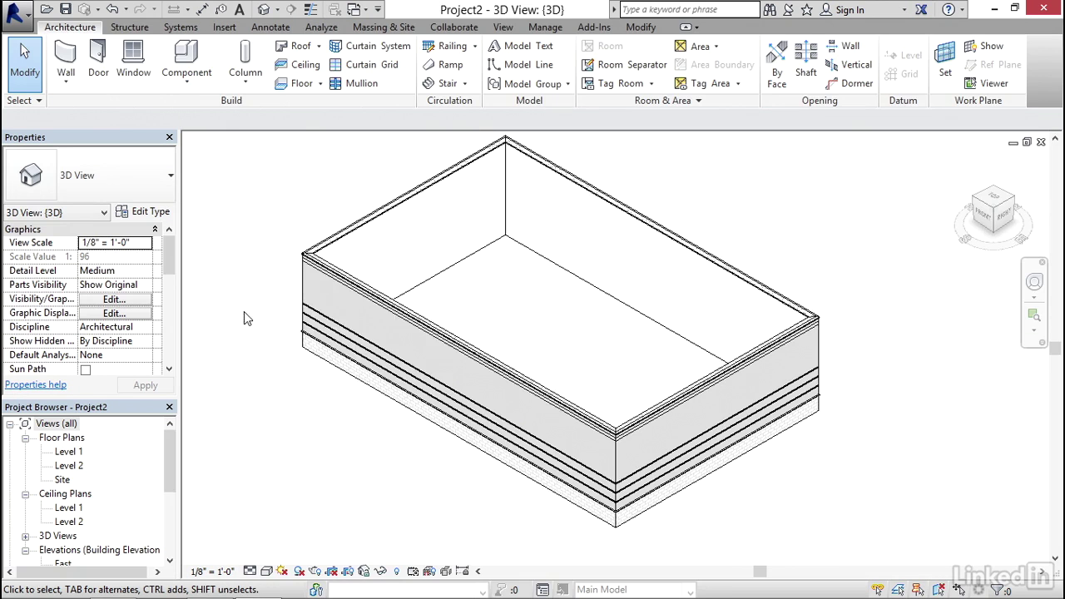
Open the brick wall's type structure with a section preview and bring up its Wall Sweeps
left_click(401, 323)
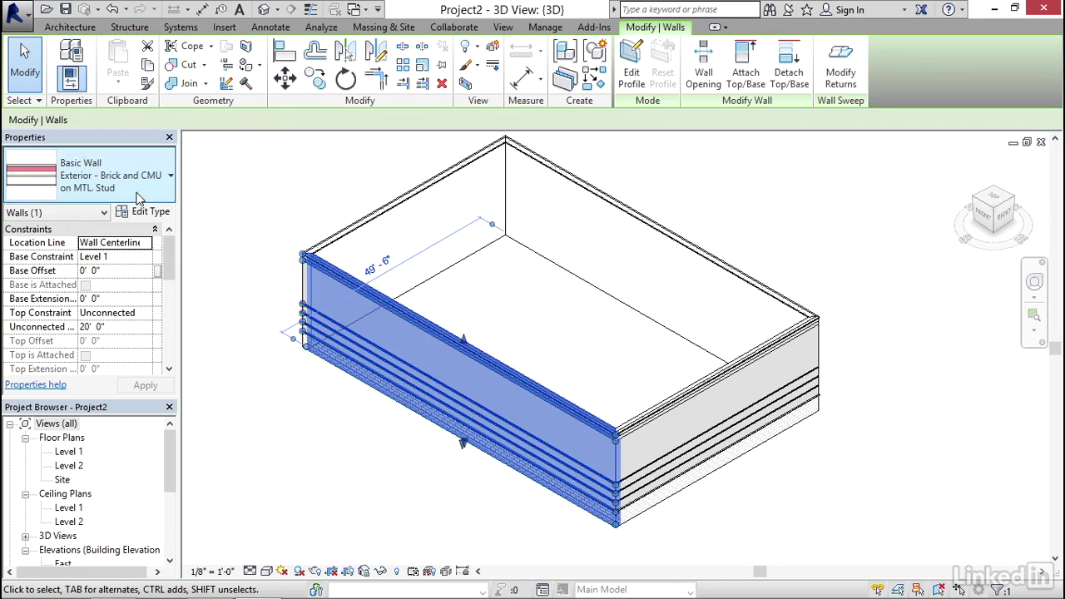
left_click(138, 213)
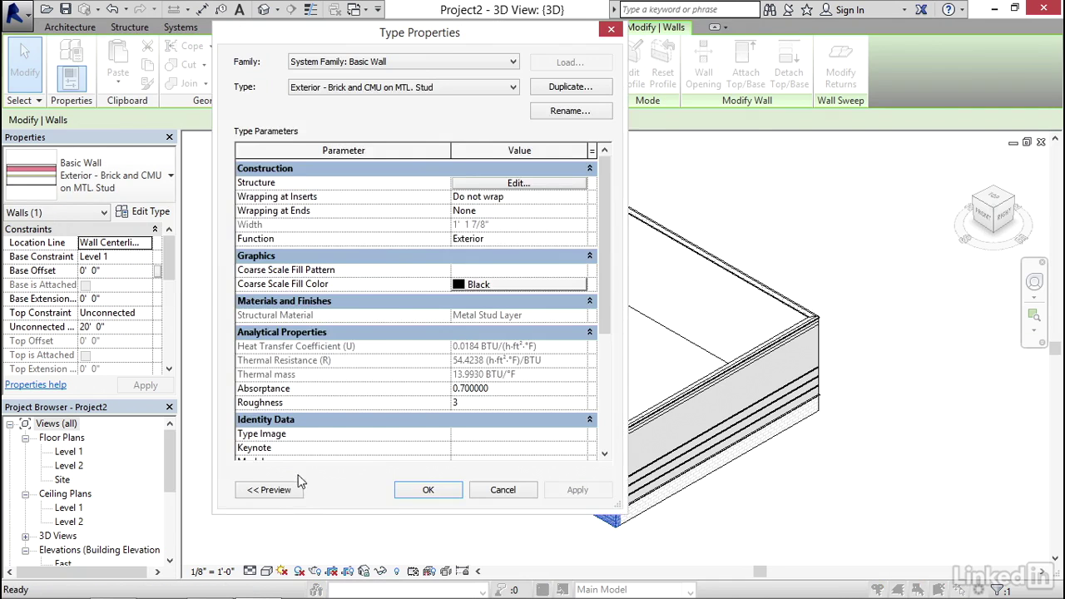
left_click(279, 492)
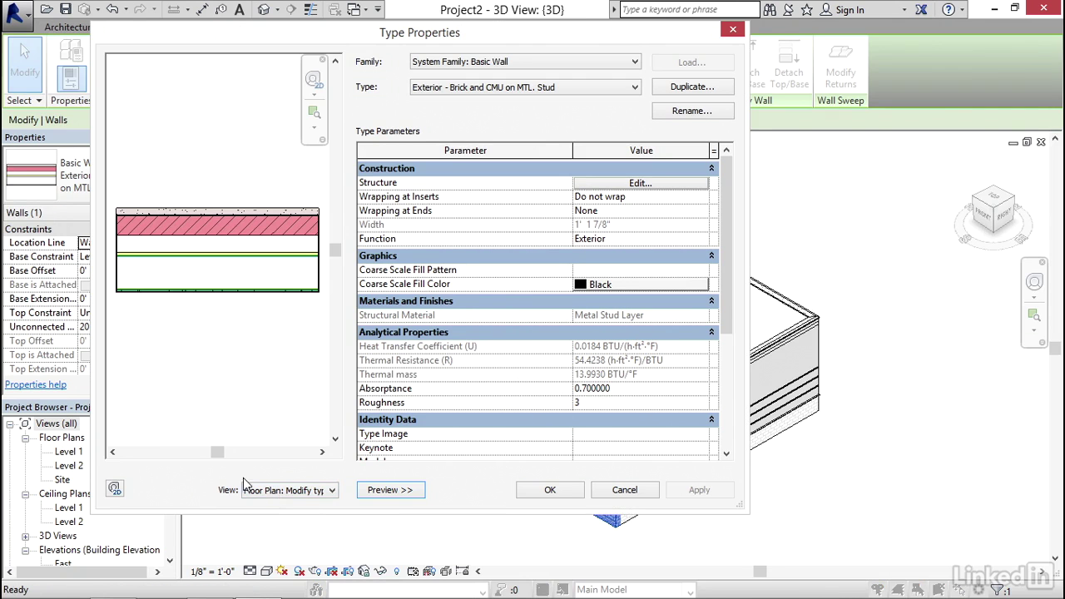
left_click(273, 491)
left_click(300, 515)
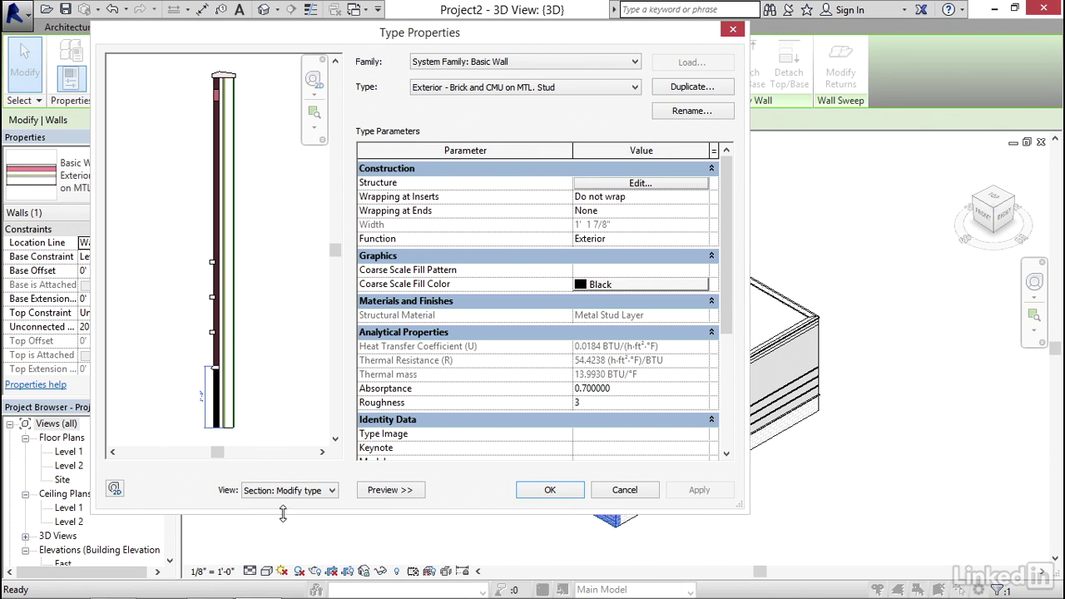
left_click(639, 184)
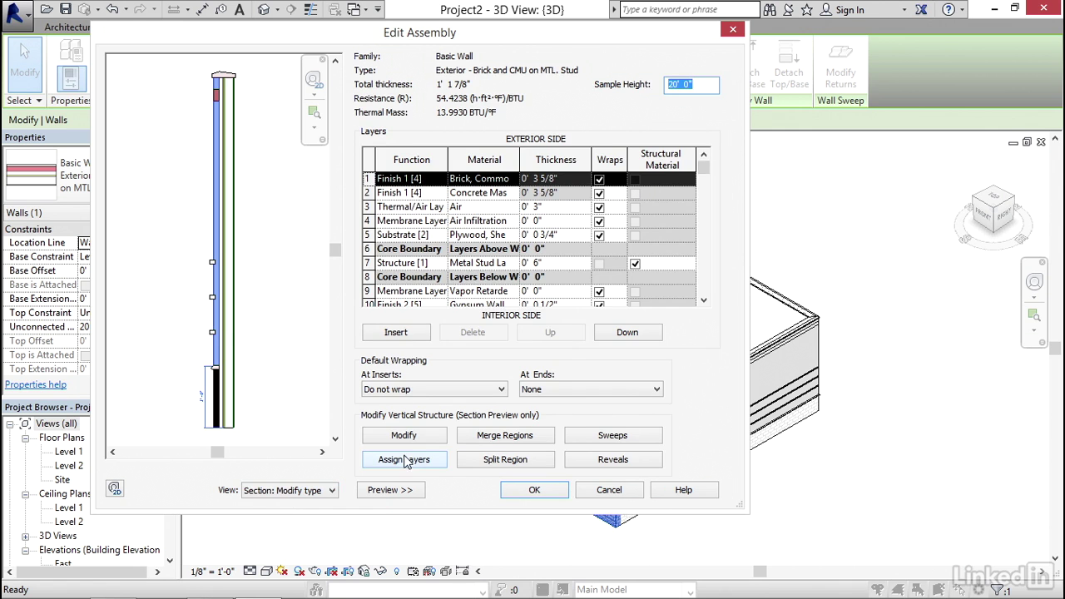
left_click(613, 436)
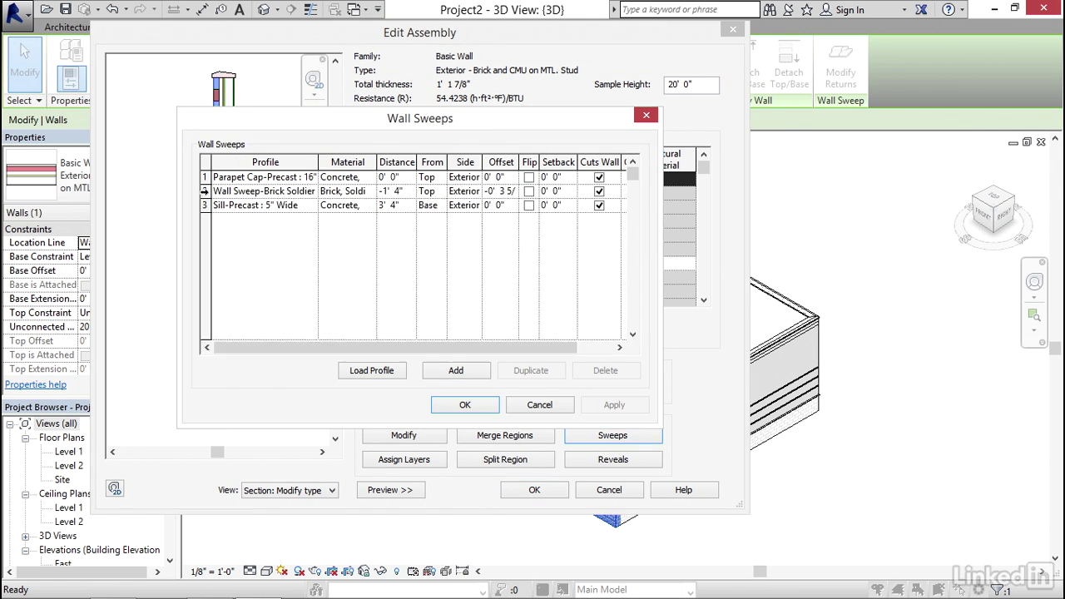
Delete the Brick Soldier sweep and add a Cove : 12" sweep of Concrete, Precast
left_click(205, 190)
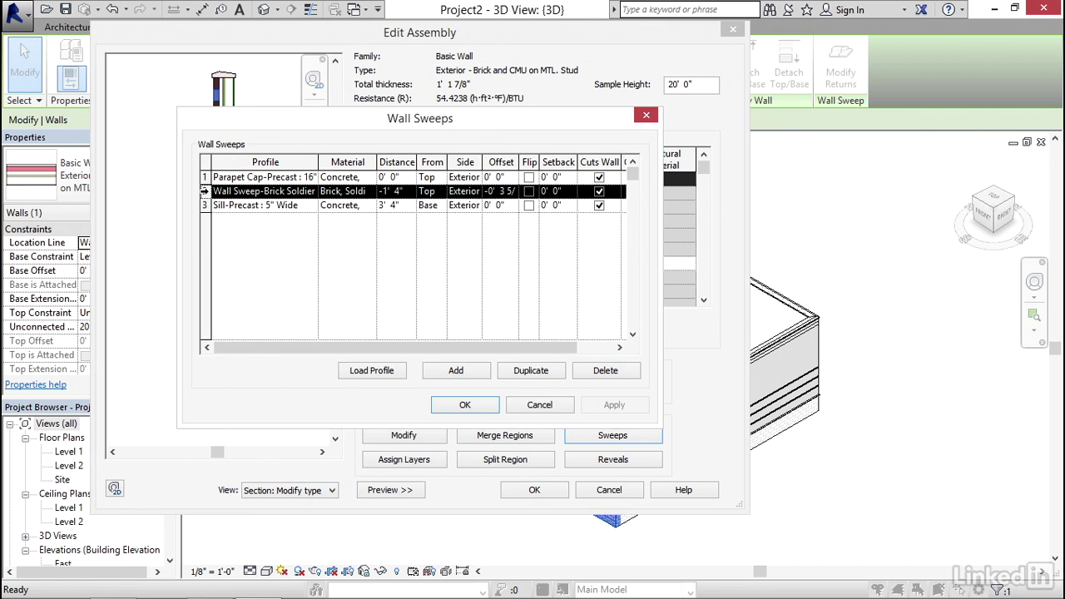
left_click(605, 371)
left_click(453, 370)
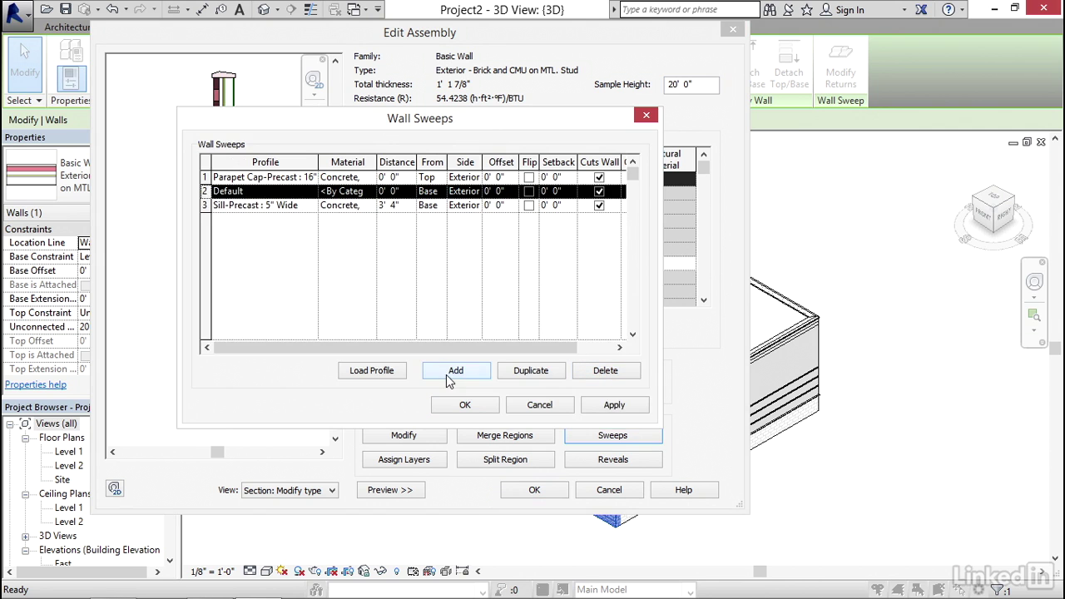
left_click(311, 192)
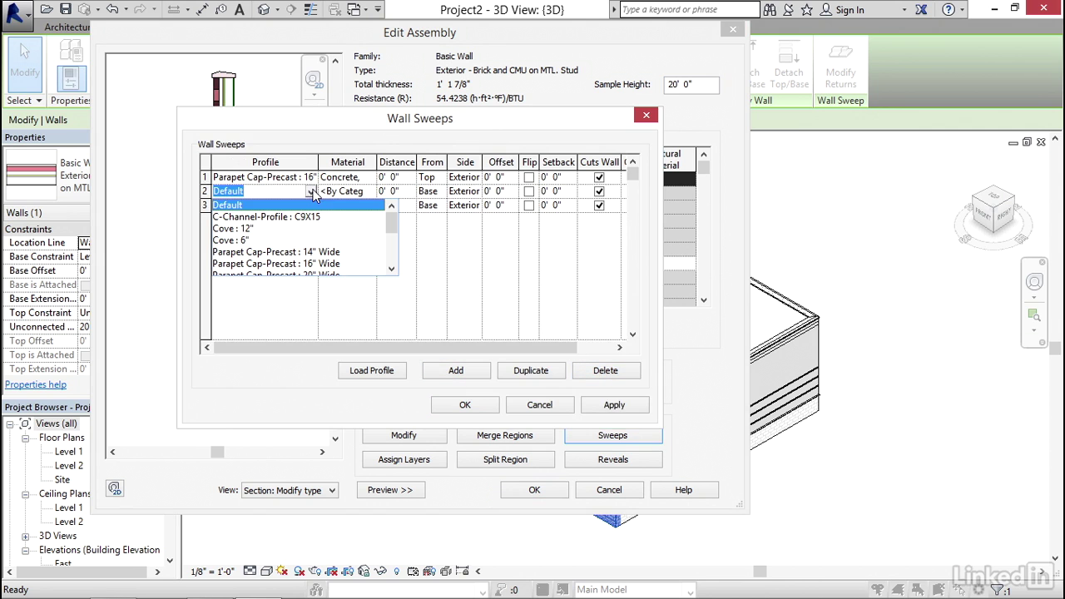
left_click(228, 233)
left_click(347, 192)
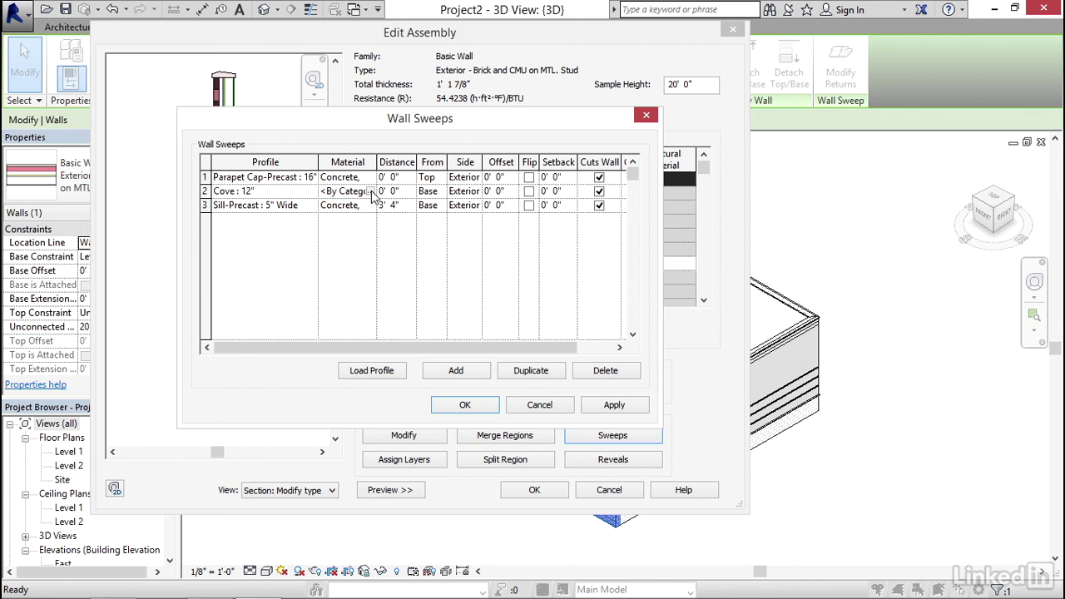
left_click(372, 192)
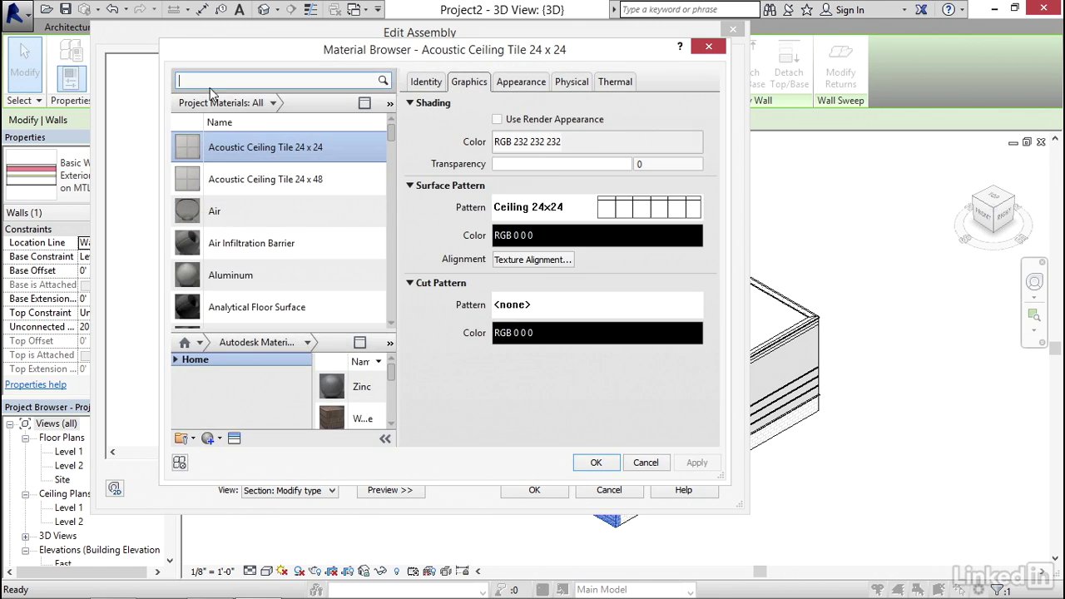
type("co")
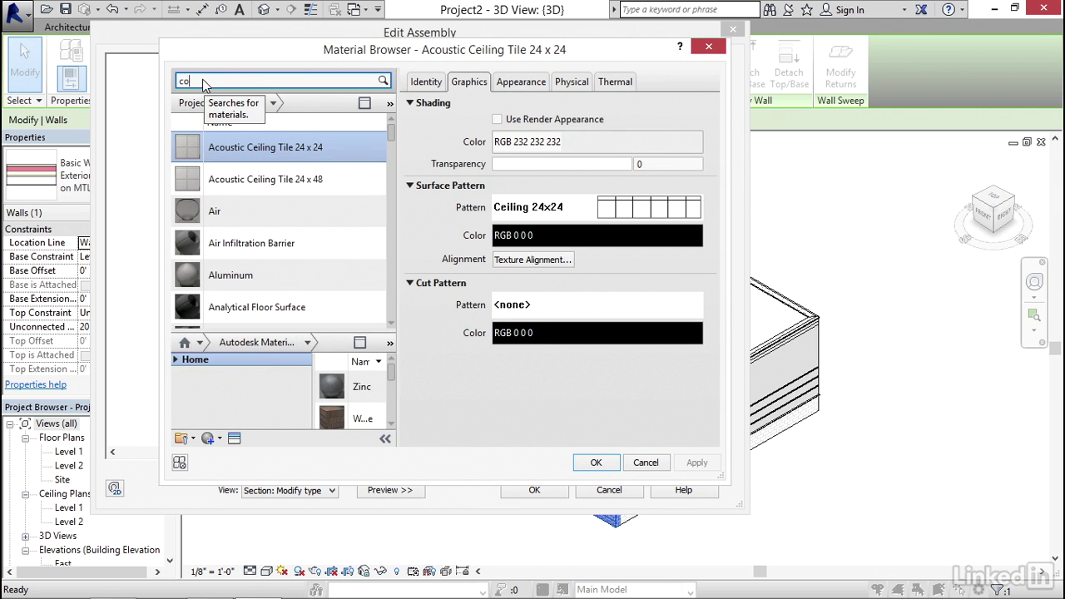
type("nc")
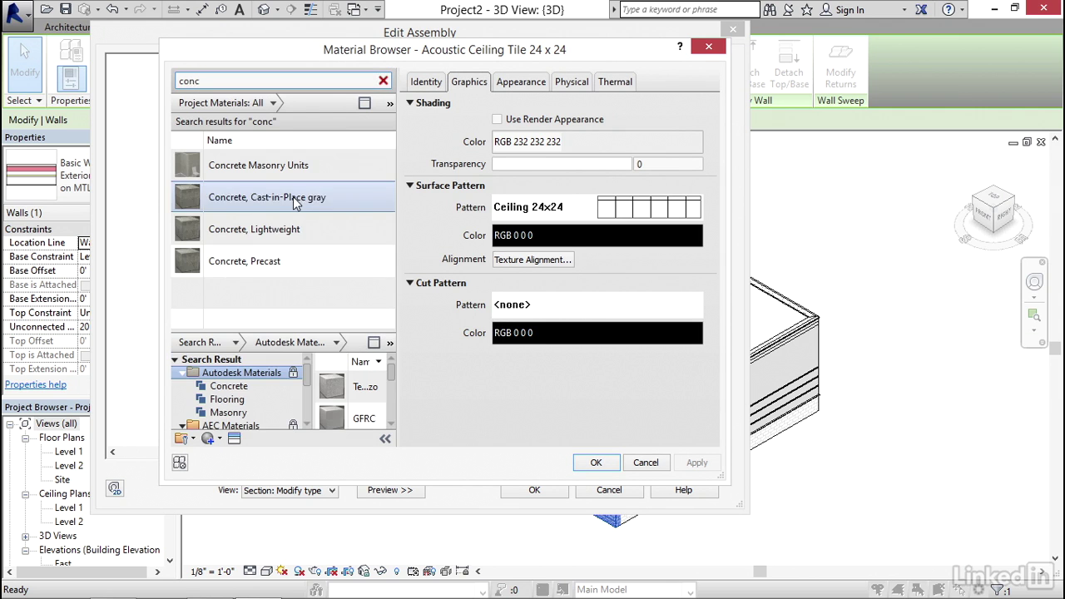
left_click(254, 265)
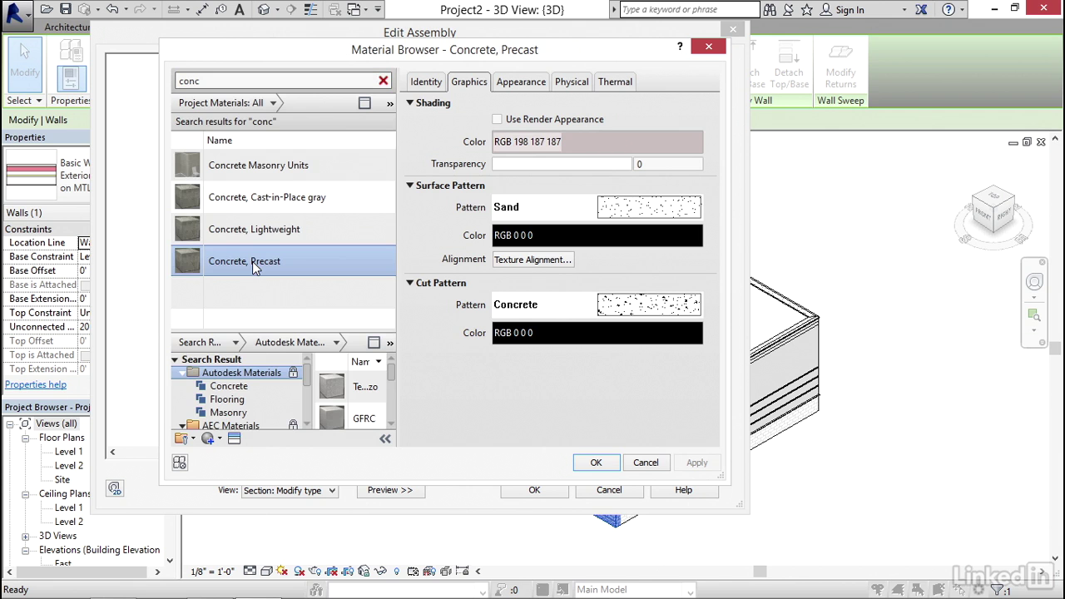
left_click(597, 462)
Set the cove sweep's distance to -1' 0" measured from Top, and apply
left_click(411, 189)
type("-1")
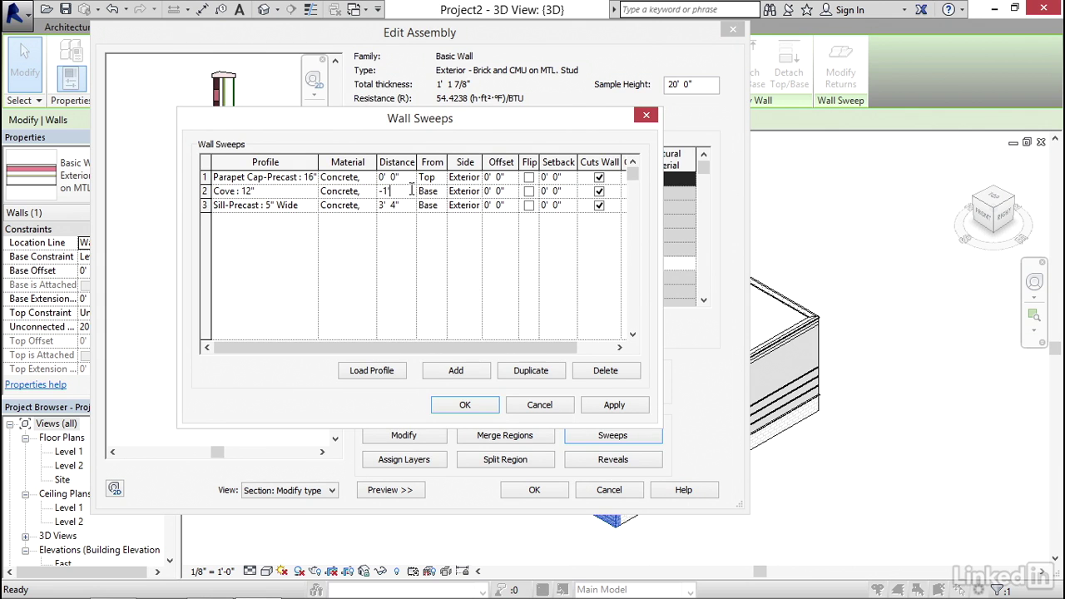
left_click(430, 192)
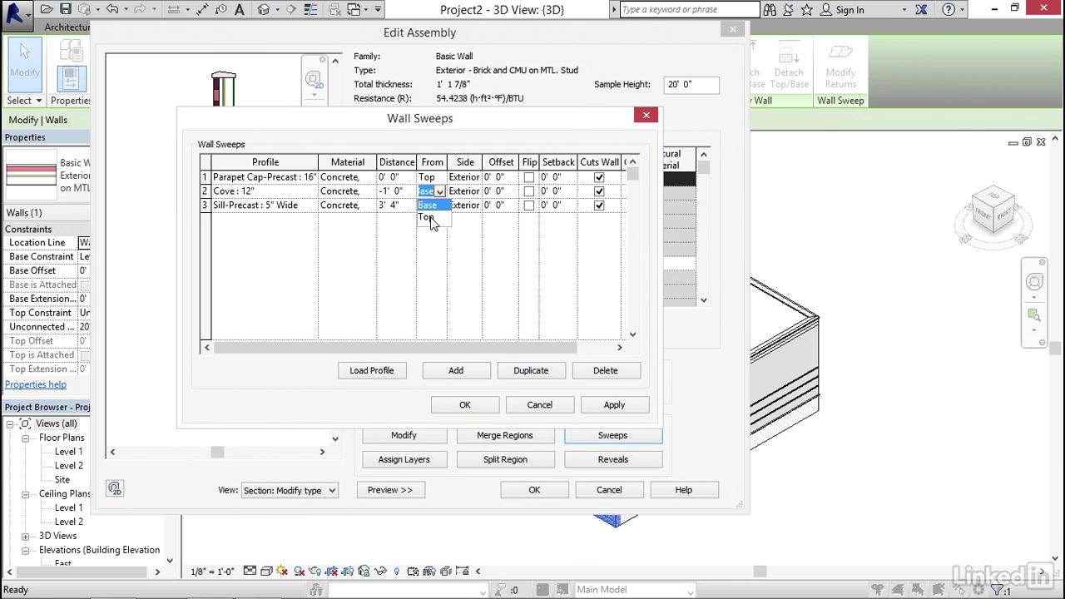
left_click(429, 217)
left_click(614, 405)
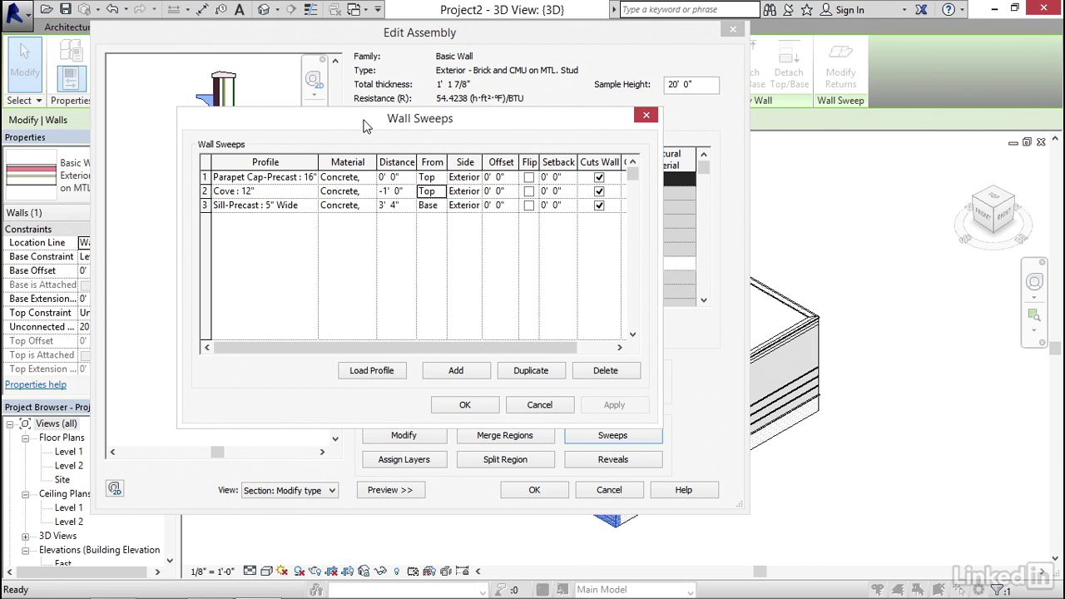
left_click_drag(363, 126, 469, 98)
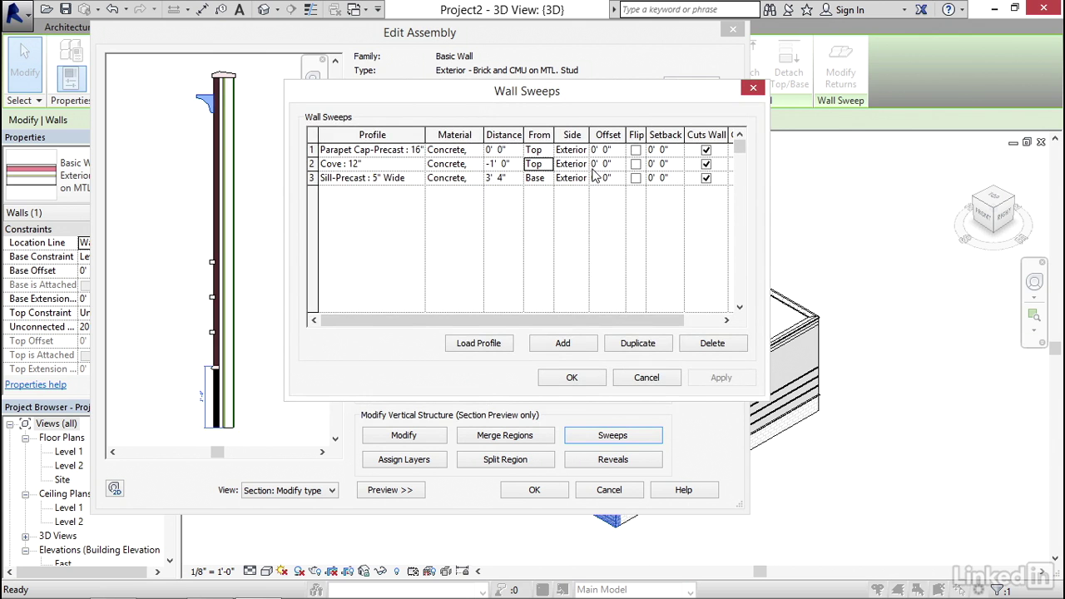
left_click(571, 377)
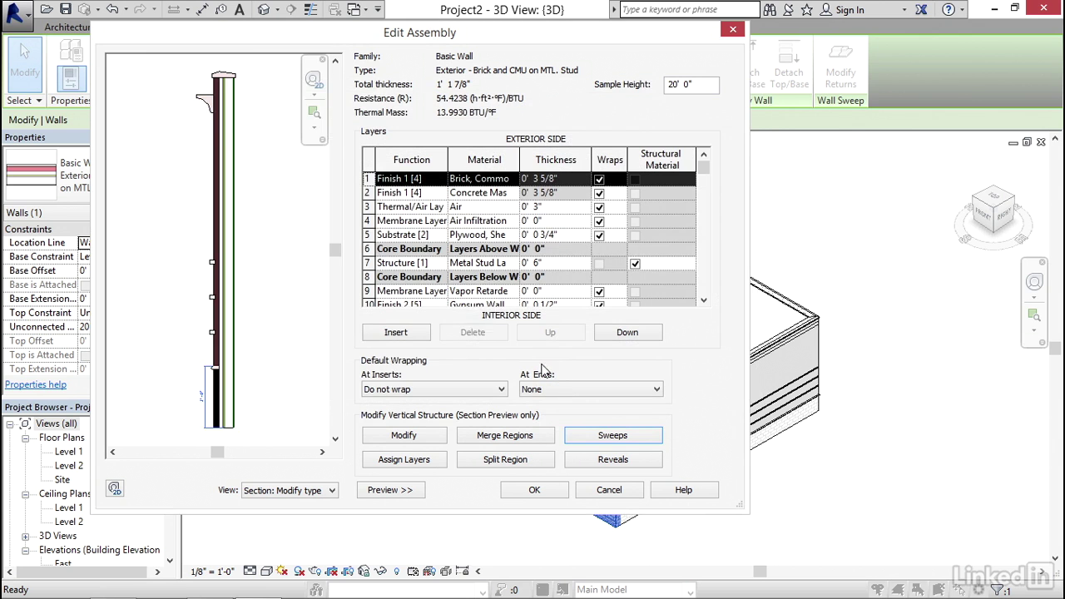
Confirm the edited wall assembly and inspect the cove sweep at the wall corner in 3D
scroll(223, 106, "up", 5)
scroll(202, 105, "down", 2)
left_click(520, 489)
scroll(668, 364, "up", 5)
middle_click_drag(583, 349, 513, 275, "shift")
scroll(520, 282, "up", 5)
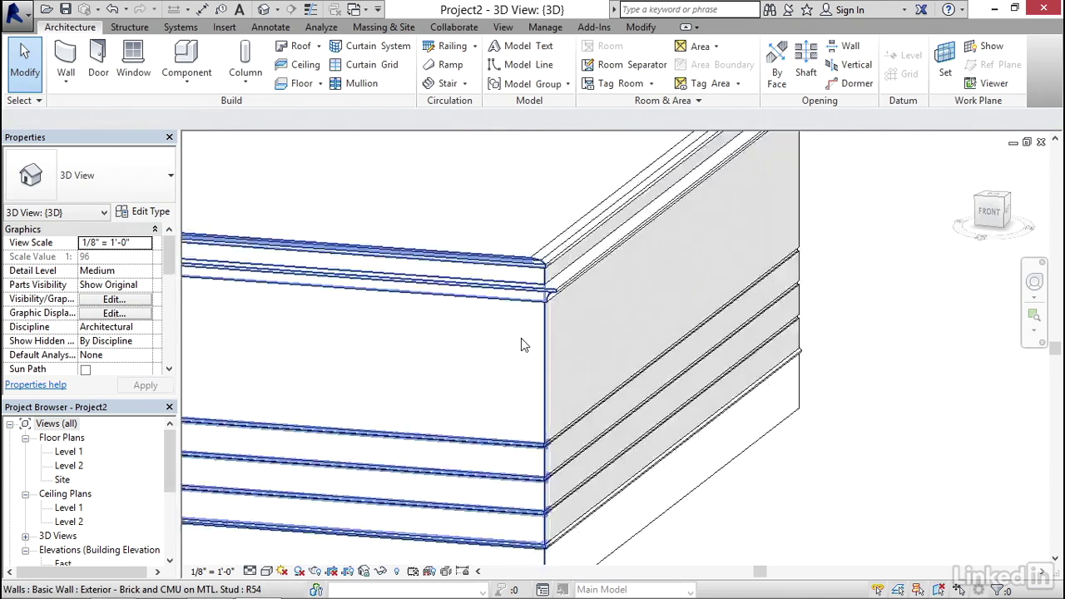